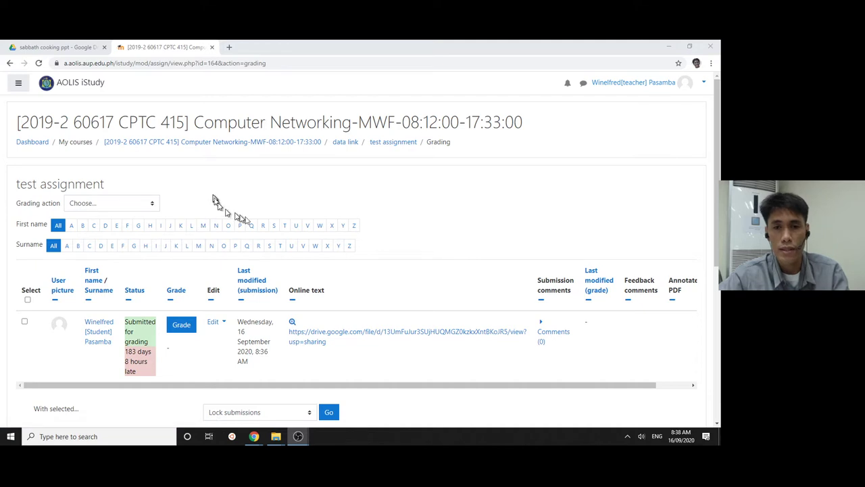
# Check the teacher's grading window, then return to the student's submission edit form.
pyautogui.scroll(-1, 331, 327)
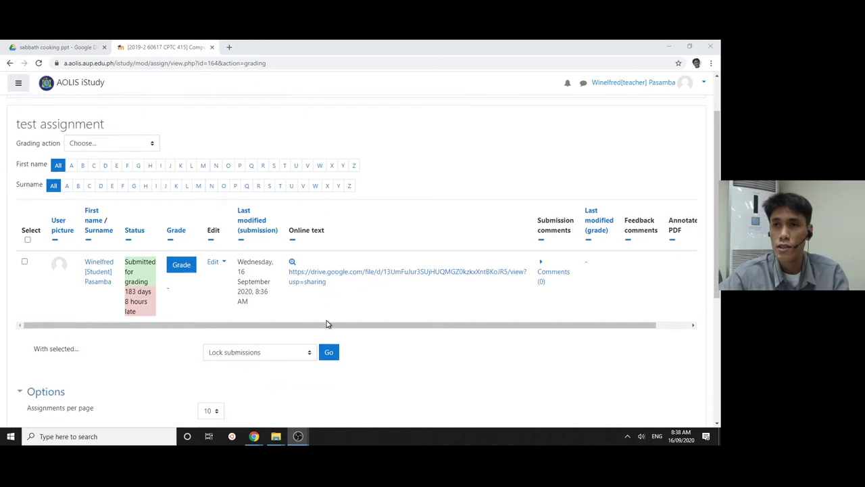
pyautogui.scroll(1, 329, 309)
pyautogui.scroll(-1, 315, 313)
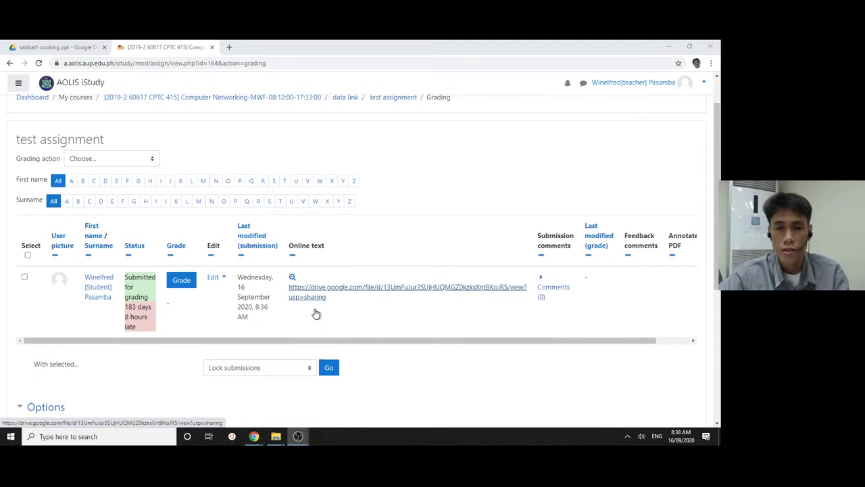
pyautogui.scroll(1, 315, 313)
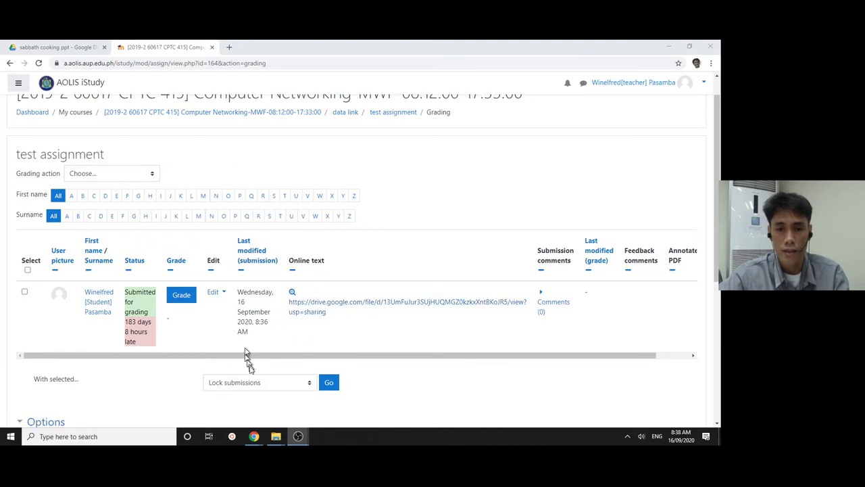
pyautogui.moveTo(252, 440)
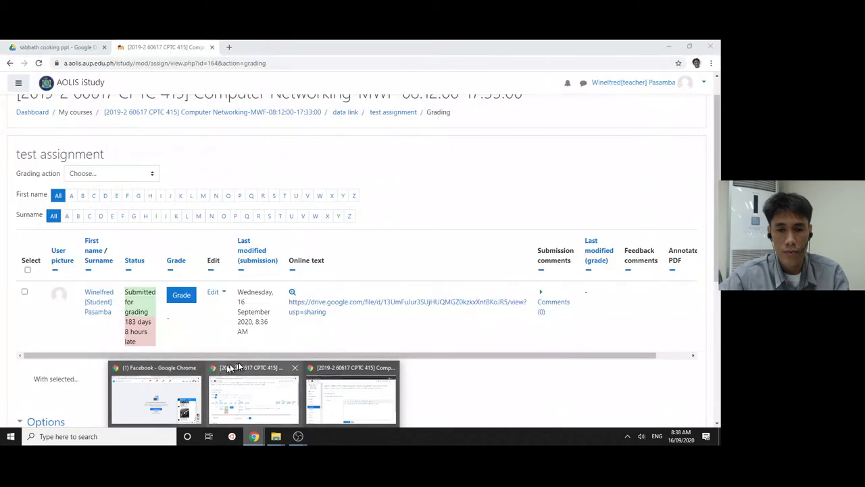
pyautogui.click(238, 366)
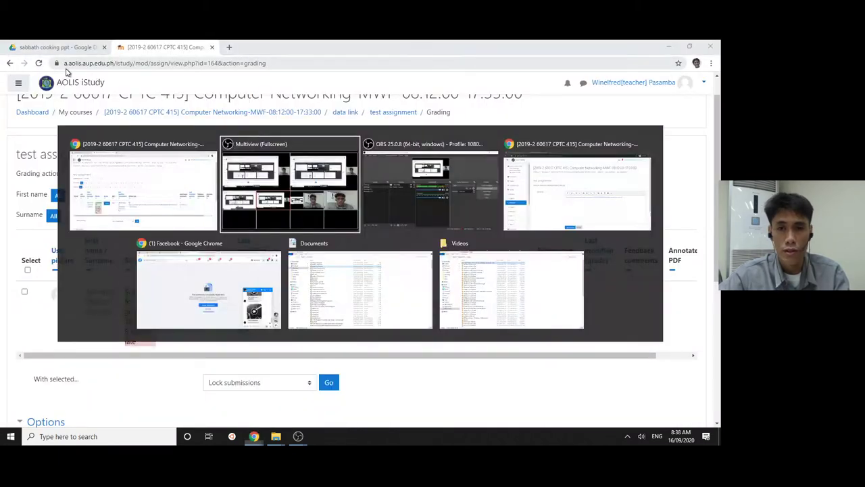
pyautogui.hotkey('alt', 'Tab')
pyautogui.hotkey('alt', 'Tab')
pyautogui.hotkey('alt', 'Tab')
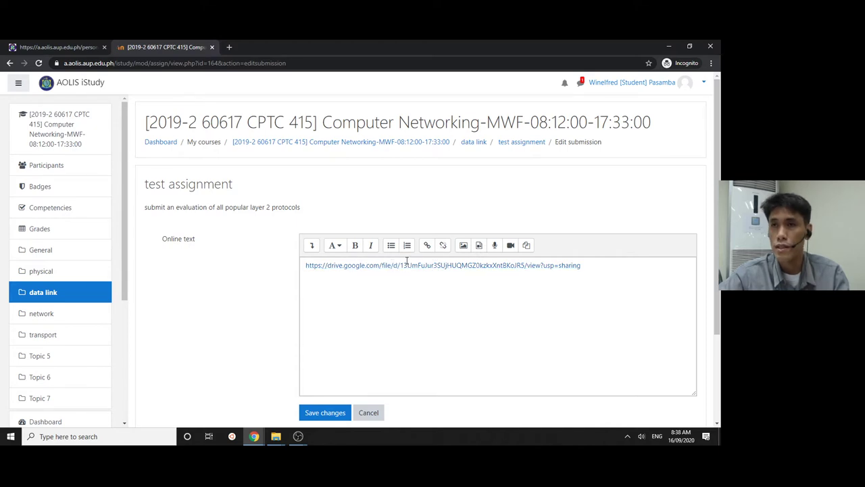
# Cancel the edit form and remove the student's submission, confirming with Continue.
pyautogui.click(362, 412)
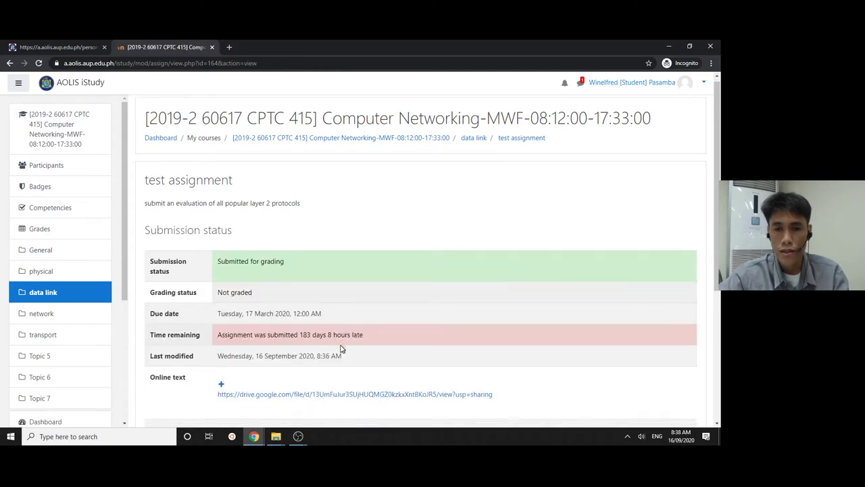
pyautogui.scroll(-2, 386, 379)
pyautogui.click(432, 413)
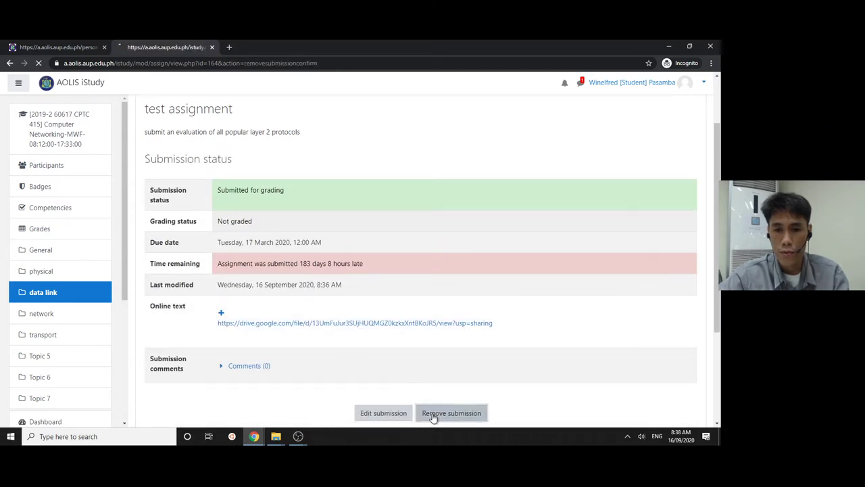
pyautogui.click(466, 298)
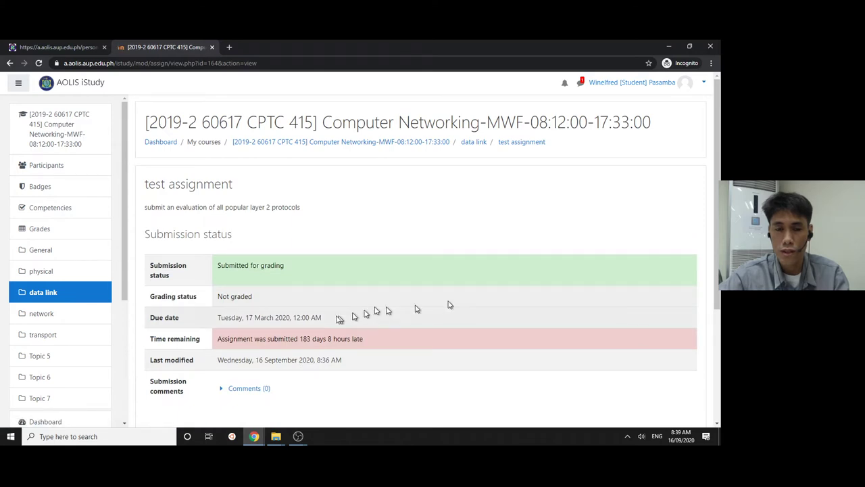
pyautogui.hotkey('alt', 'Tab')
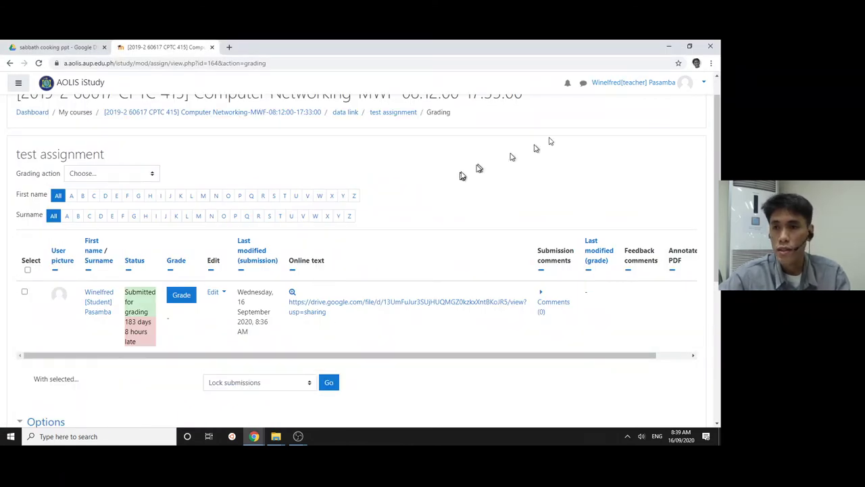
pyautogui.hotkey('alt', 'Tab')
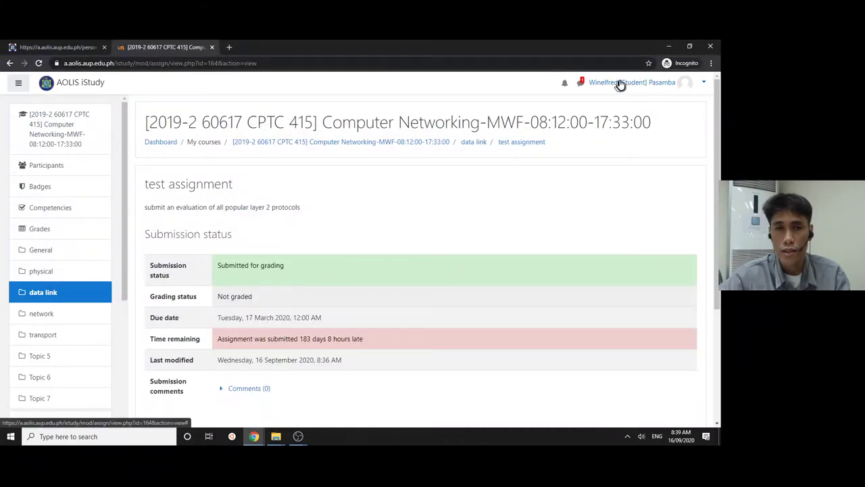
# In the teacher window, open test assignment's settings from the Computer Networking course page.
pyautogui.click(47, 135)
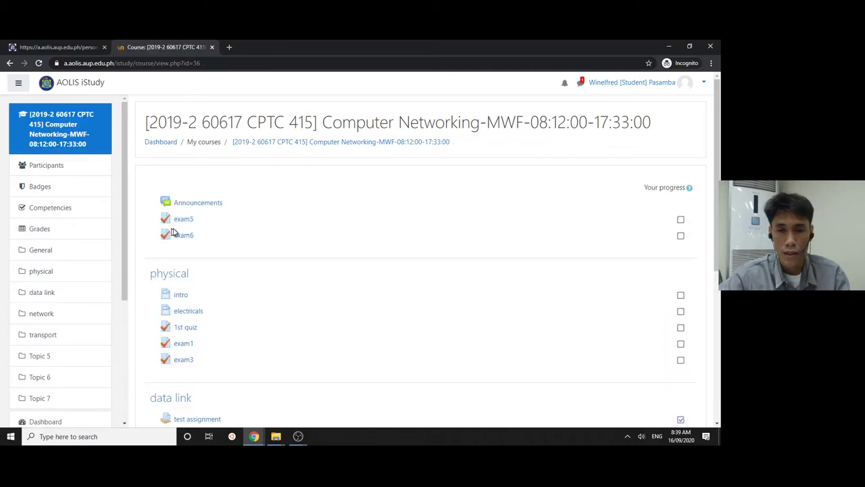
pyautogui.scroll(-1, 196, 379)
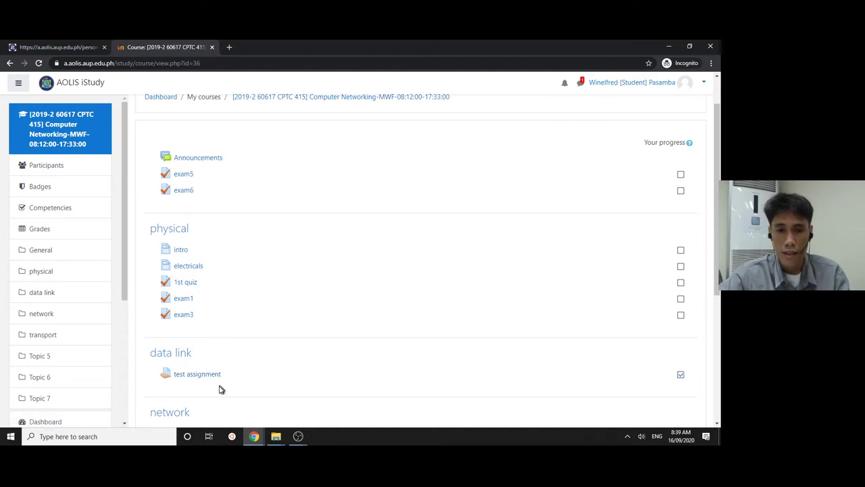
pyautogui.hotkey('alt', 'Tab')
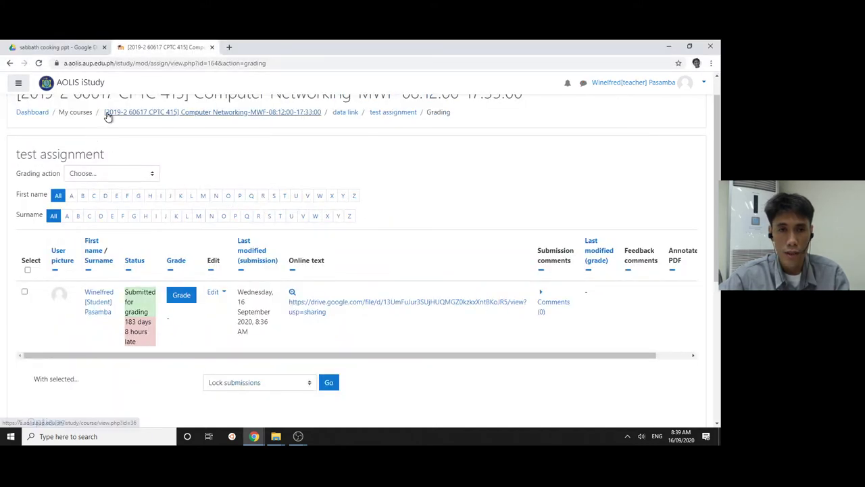
pyautogui.click(108, 114)
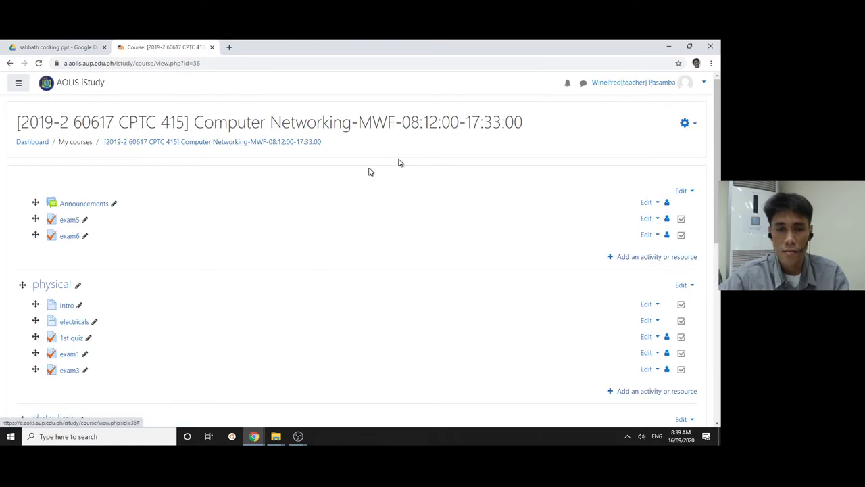
pyautogui.scroll(-2, 194, 277)
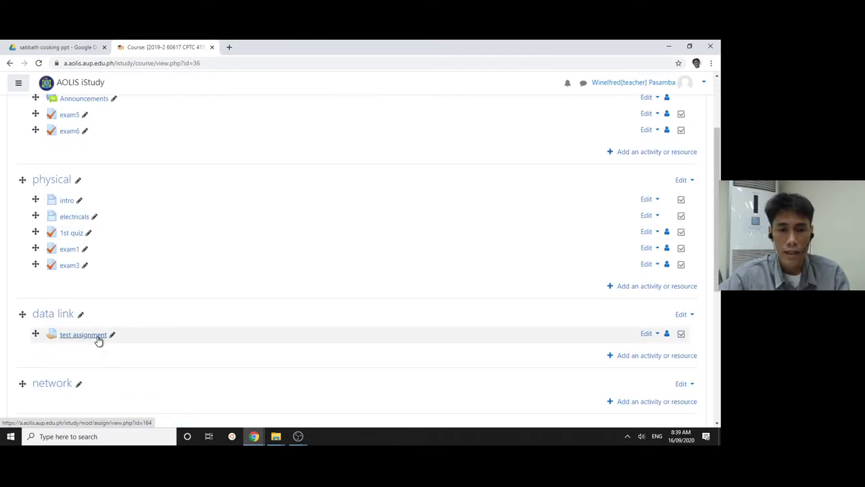
pyautogui.click(646, 335)
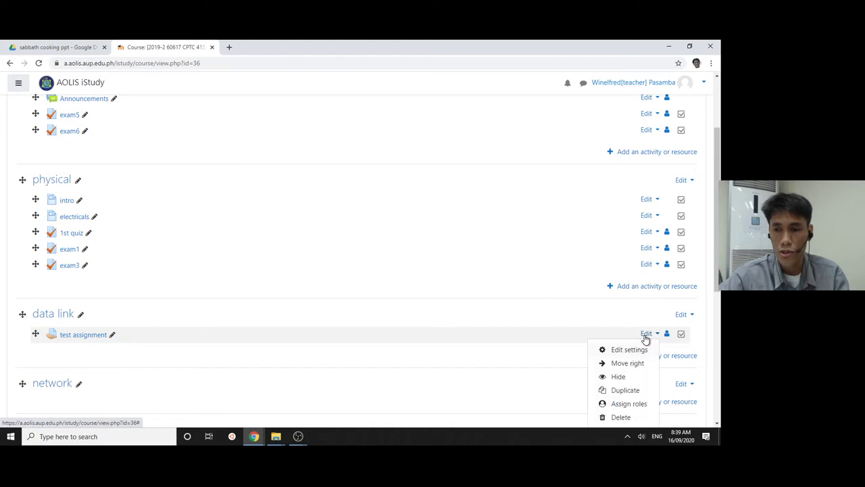
pyautogui.click(614, 347)
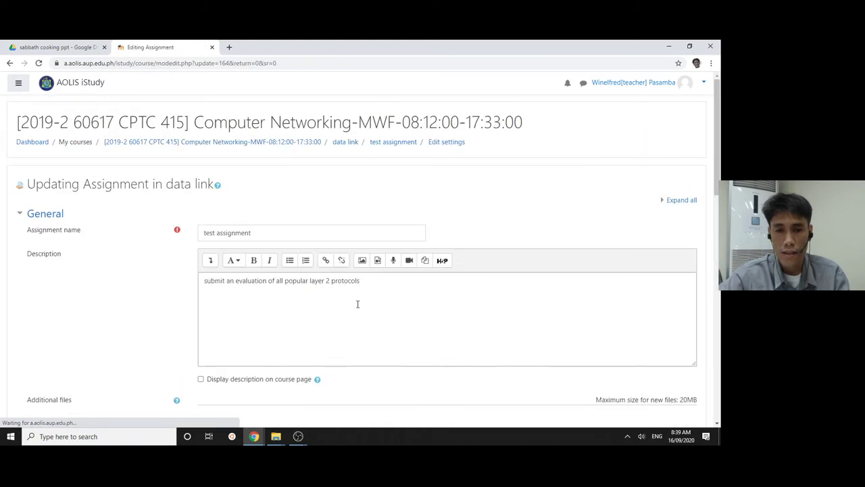
# Set Submission types so Online text is checked and File submissions is unchecked.
pyautogui.scroll(-4, 260, 312)
pyautogui.scroll(-3, 263, 314)
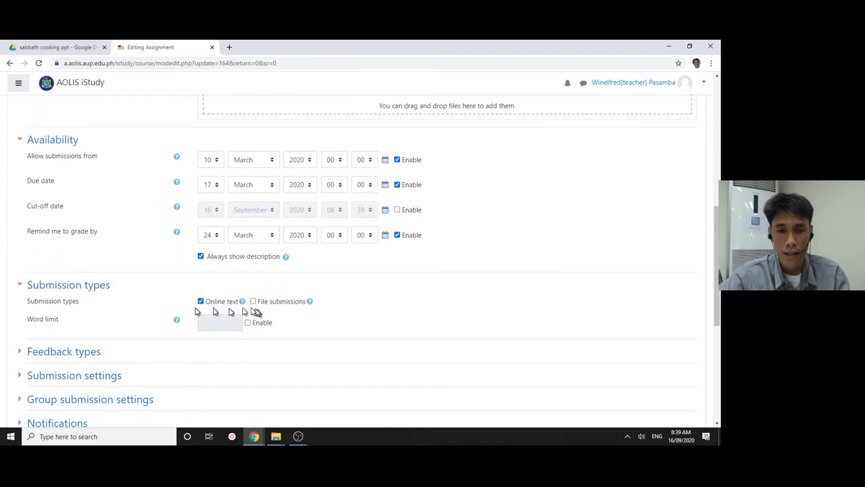
pyautogui.click(253, 301)
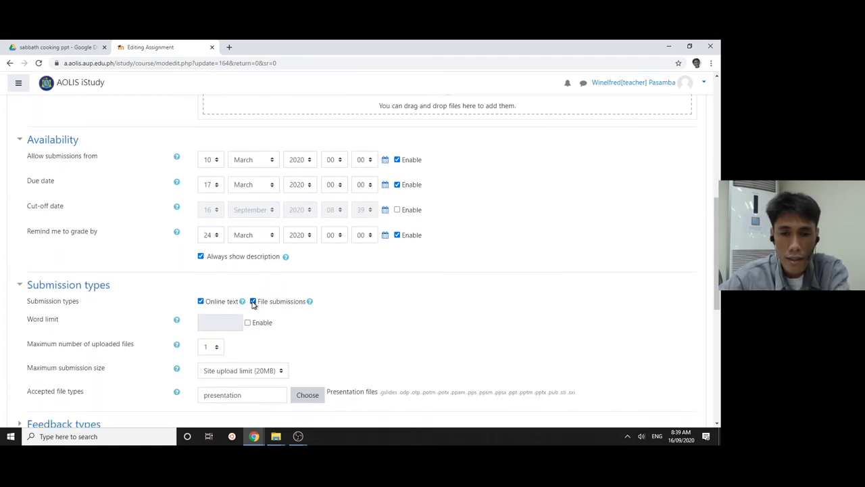
pyautogui.click(200, 302)
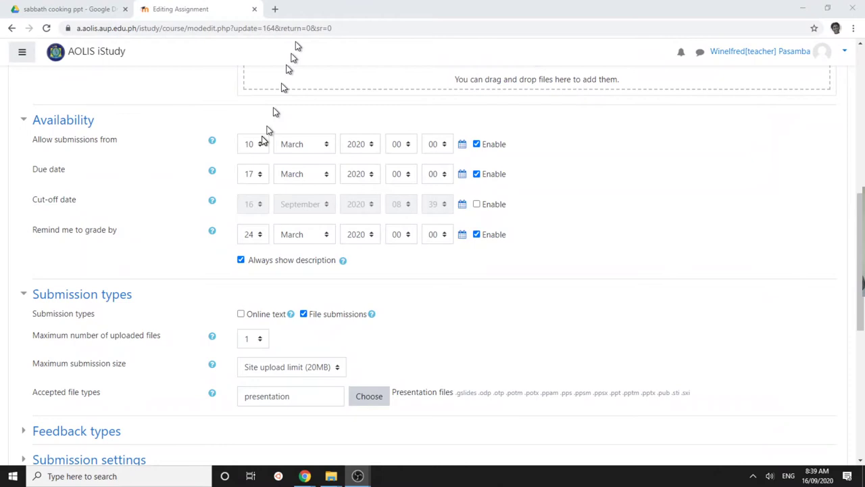
pyautogui.click(241, 314)
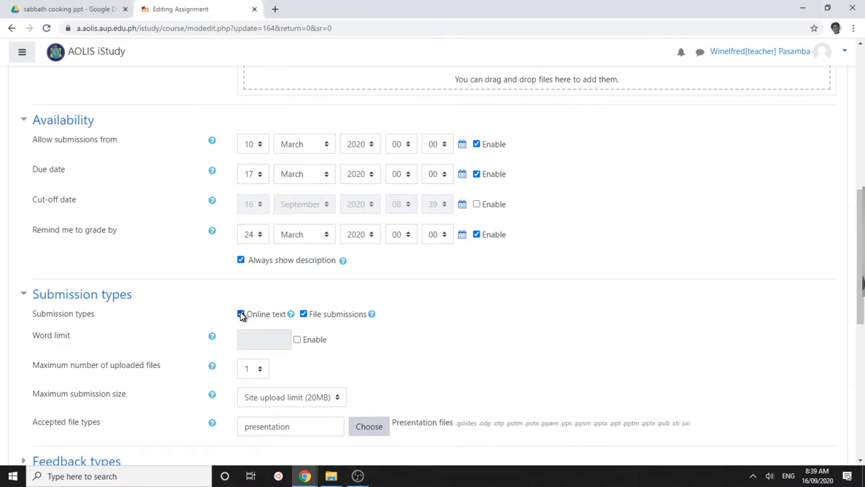
pyautogui.click(303, 314)
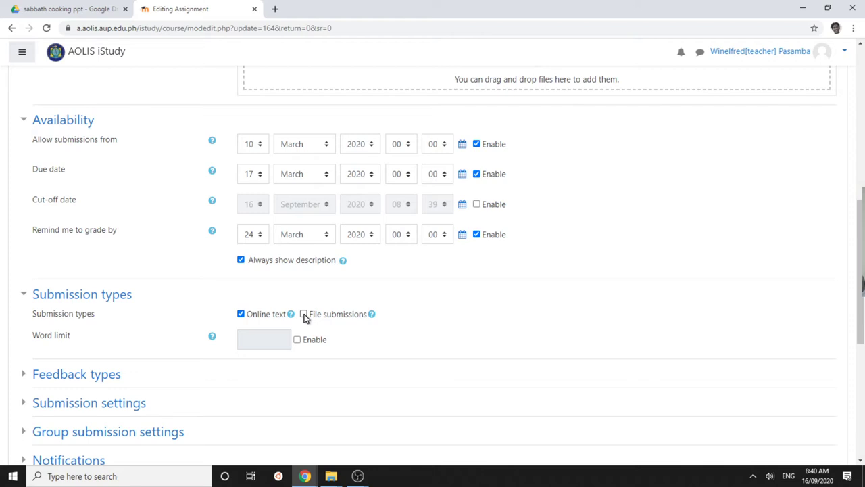
pyautogui.click(303, 315)
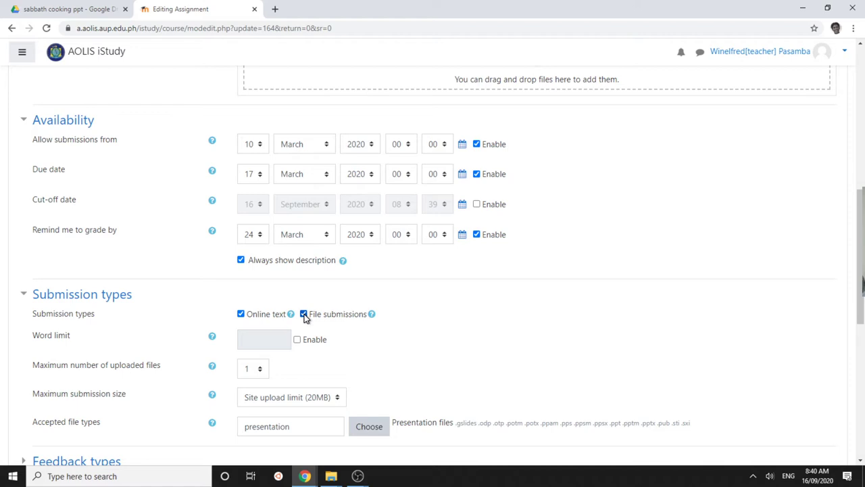
pyautogui.click(304, 314)
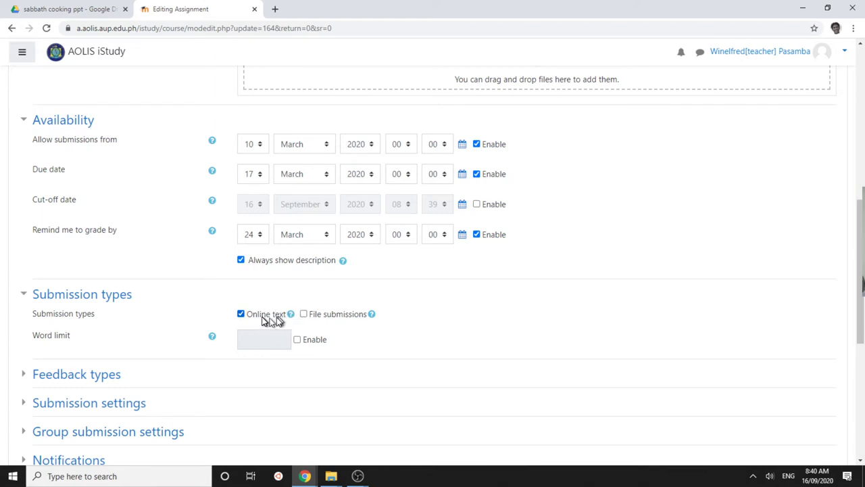
pyautogui.scroll(-5, 265, 302)
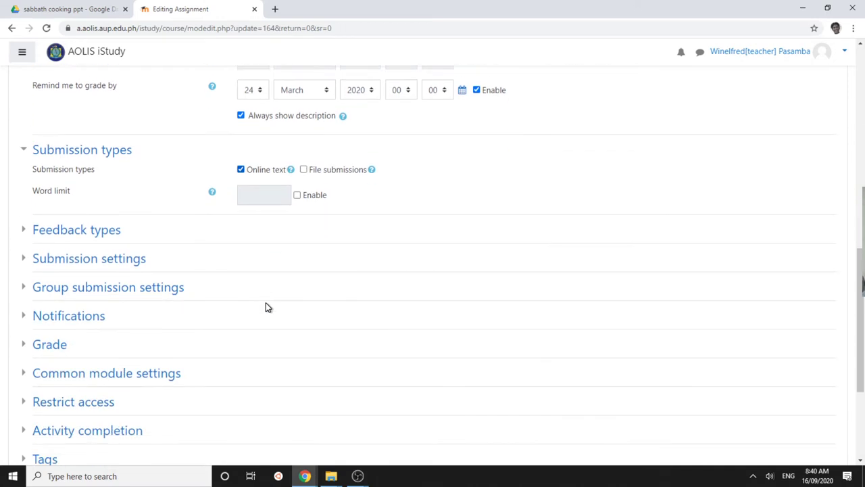
# Save the assignment settings and return to the student's course page.
pyautogui.click(295, 331)
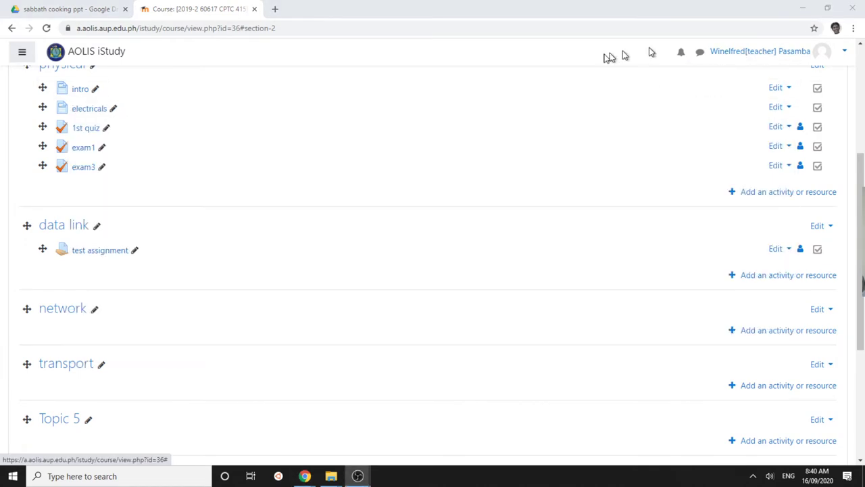
pyautogui.scroll(3, 541, 108)
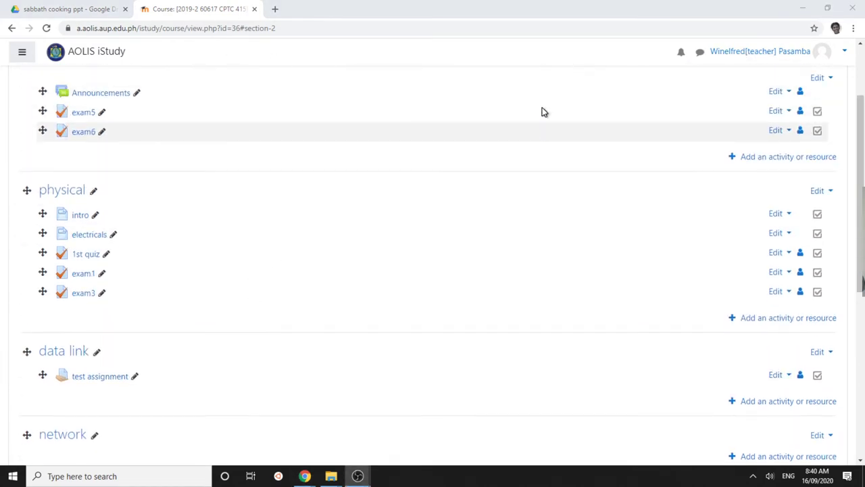
pyautogui.hotkey('alt', 'Tab')
pyautogui.hotkey('alt', 'Tab')
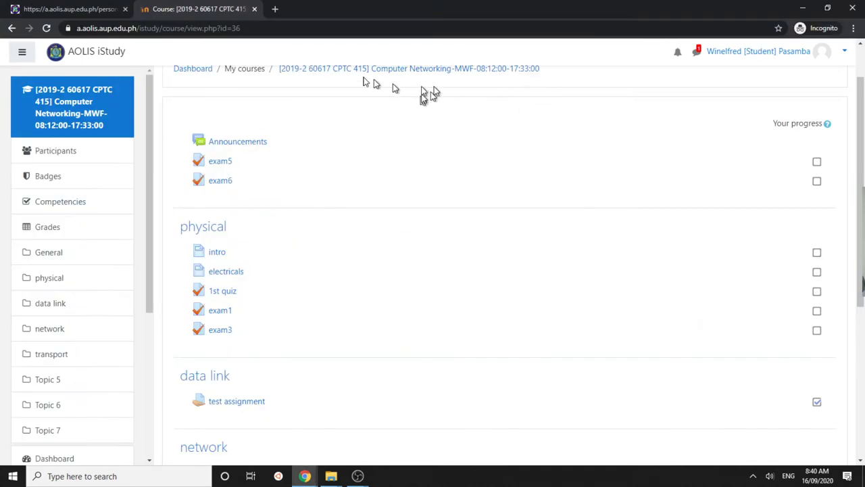
pyautogui.scroll(1, 416, 135)
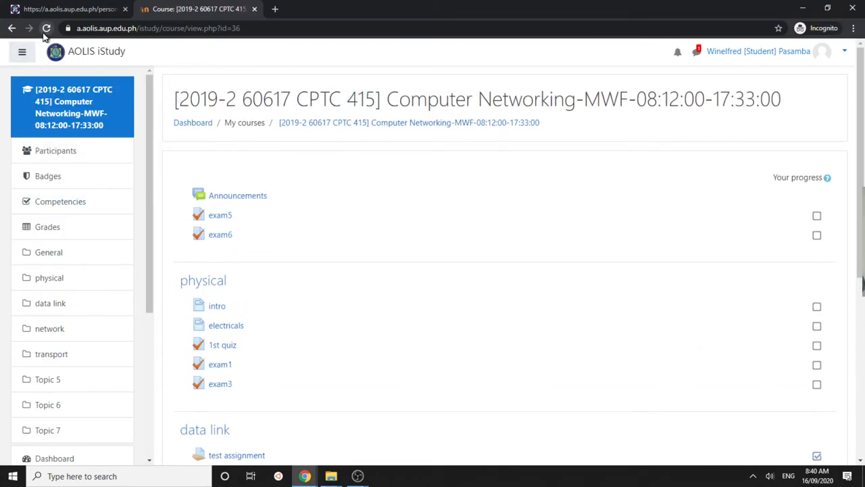
pyautogui.scroll(-2, 284, 332)
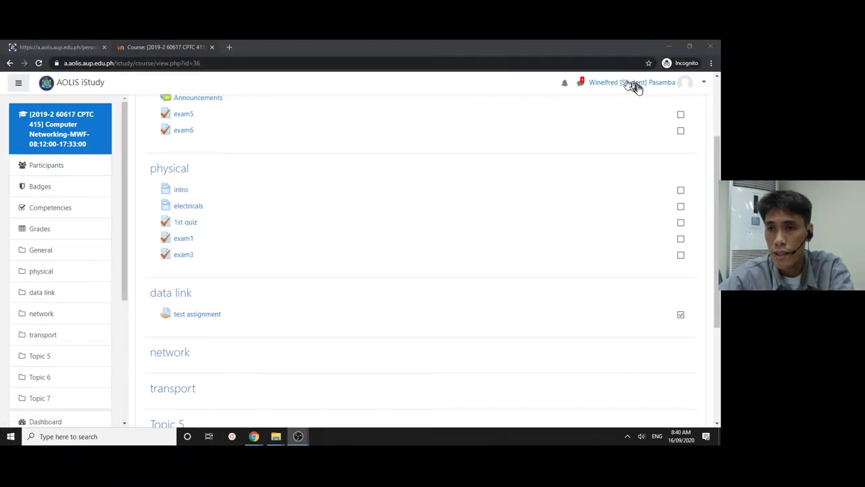
# As the student, open test assignment, choose Edit submission and focus the Online text box.
pyautogui.click(203, 313)
pyautogui.scroll(-1, 264, 328)
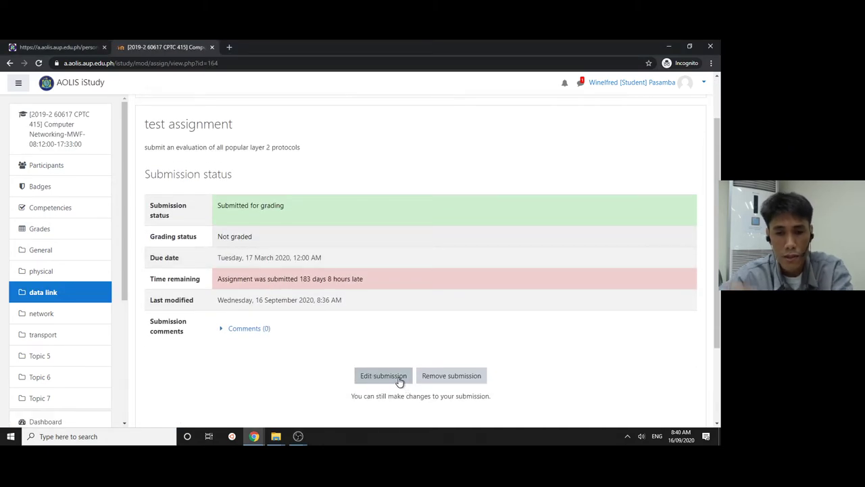
pyautogui.click(383, 376)
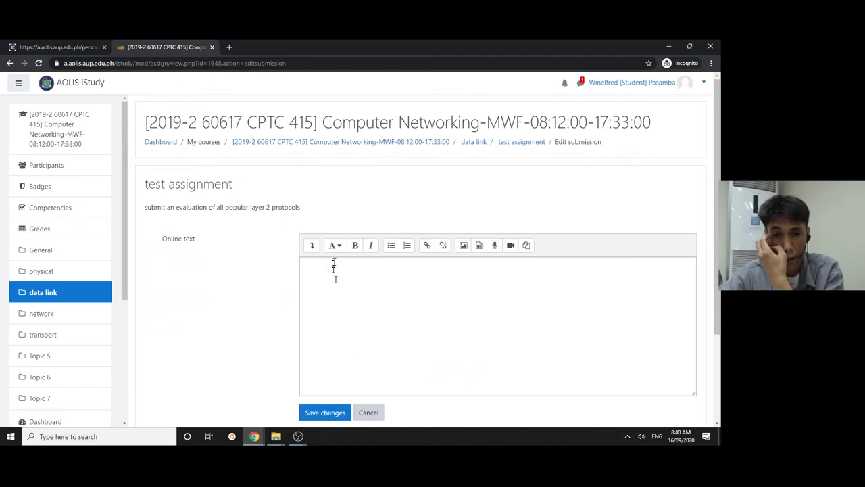
pyautogui.scroll(-2, 322, 289)
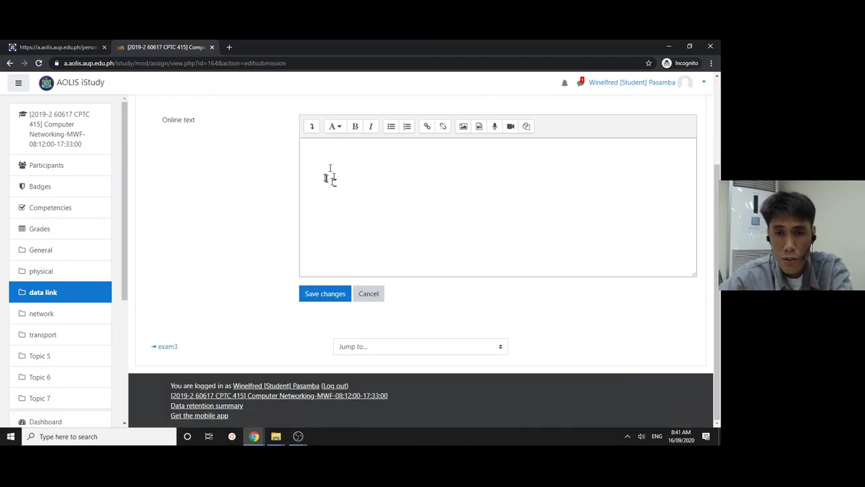
pyautogui.scroll(1, 330, 177)
pyautogui.click(315, 233)
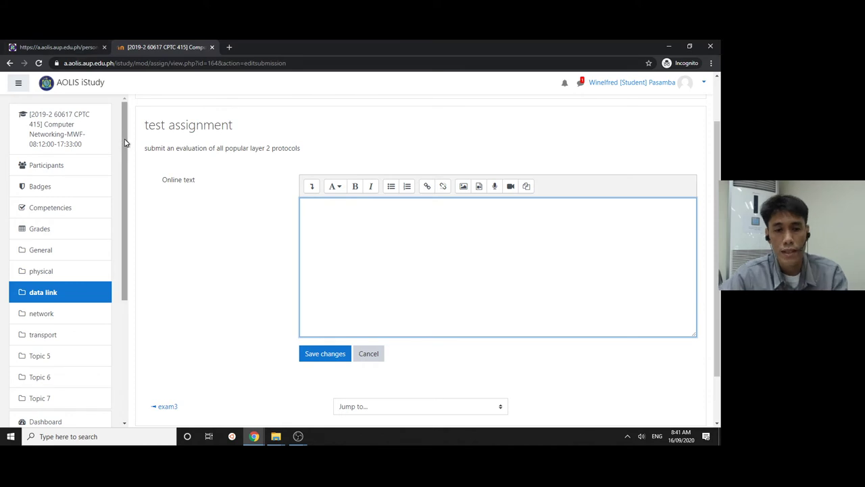
pyautogui.hotkey('alt', 'Tab')
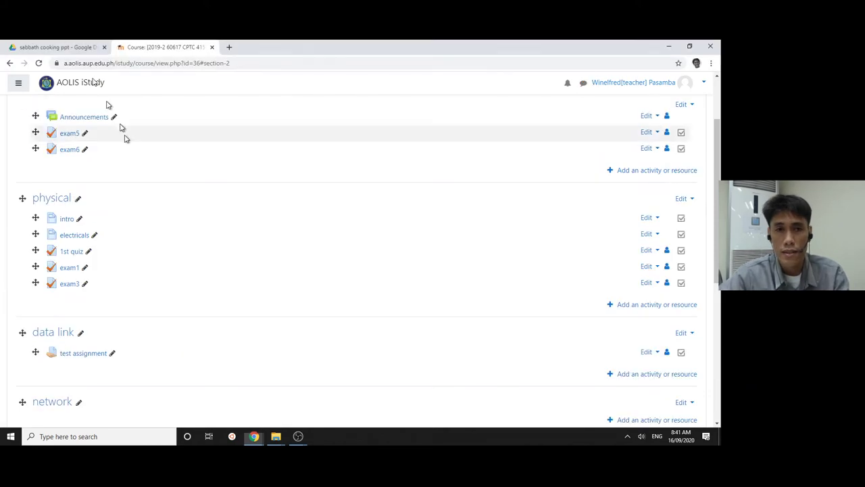
# Bring up the Google Drive folder holding Sabbath Cooking.pdf, closing the leftover sharing panel.
pyautogui.click(40, 49)
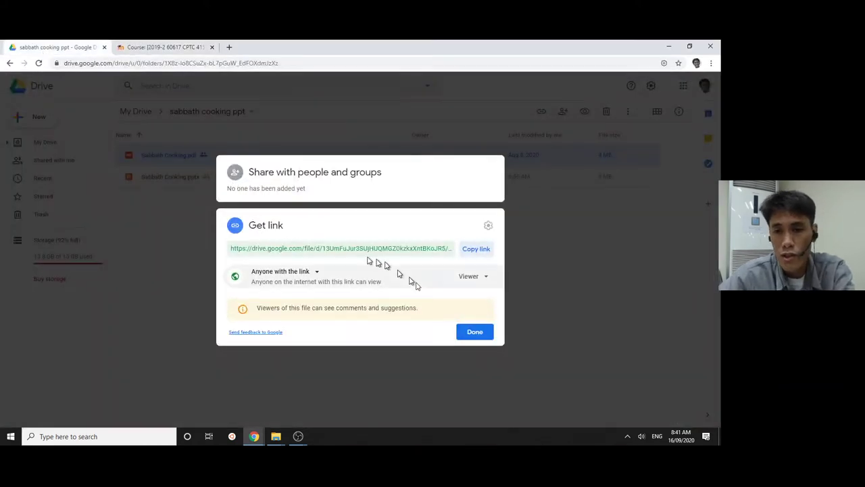
pyautogui.click(477, 331)
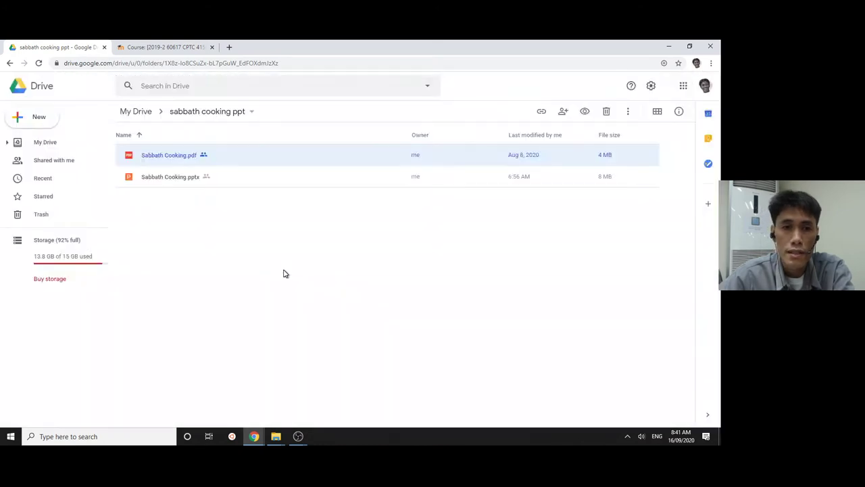
pyautogui.rightClick(172, 158)
pyautogui.click(144, 203)
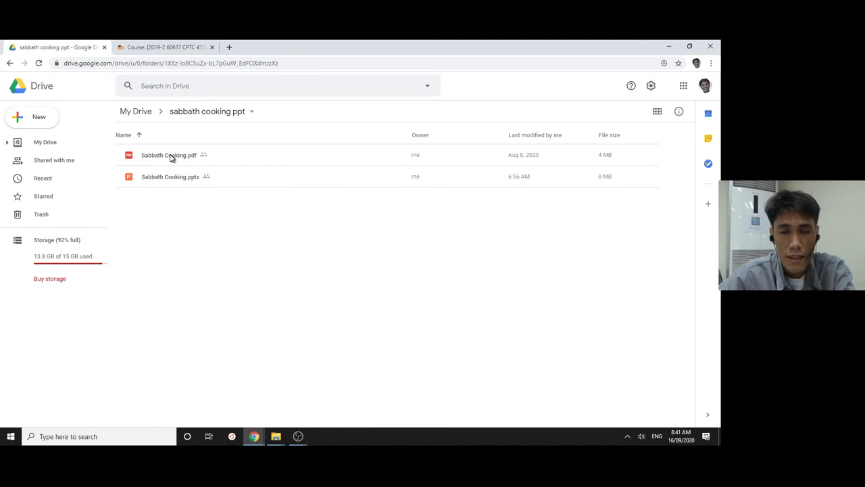
pyautogui.click(276, 435)
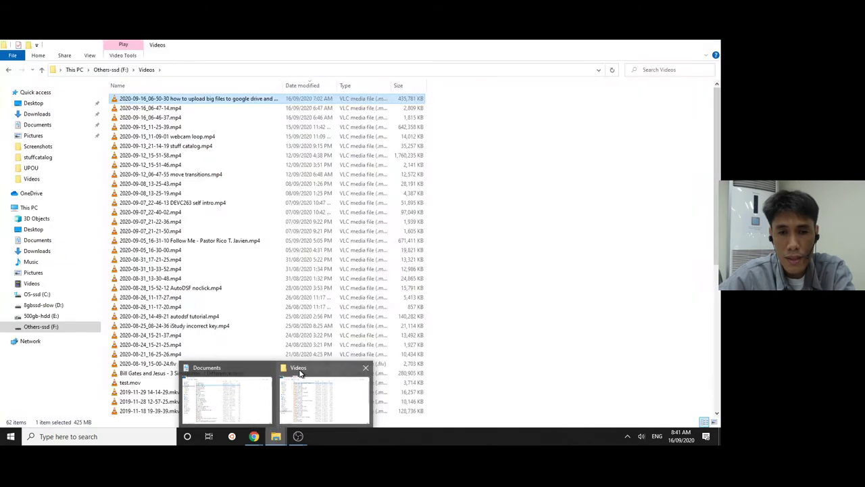
pyautogui.click(232, 286)
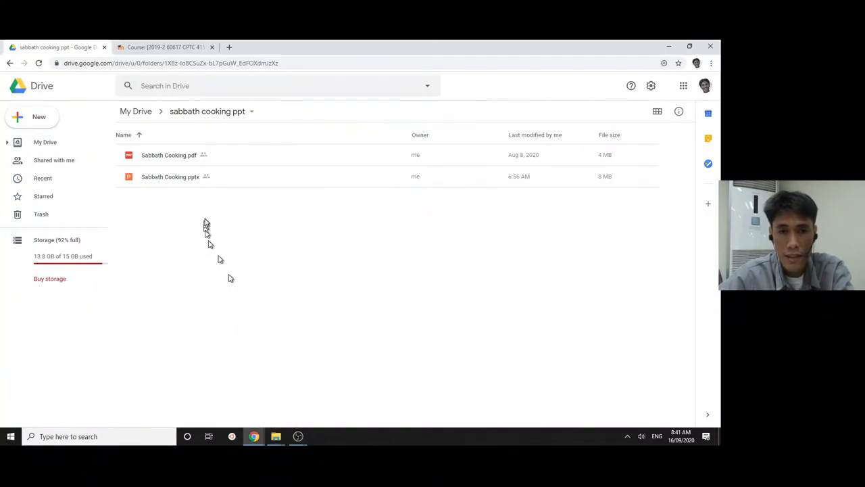
pyautogui.rightClick(187, 158)
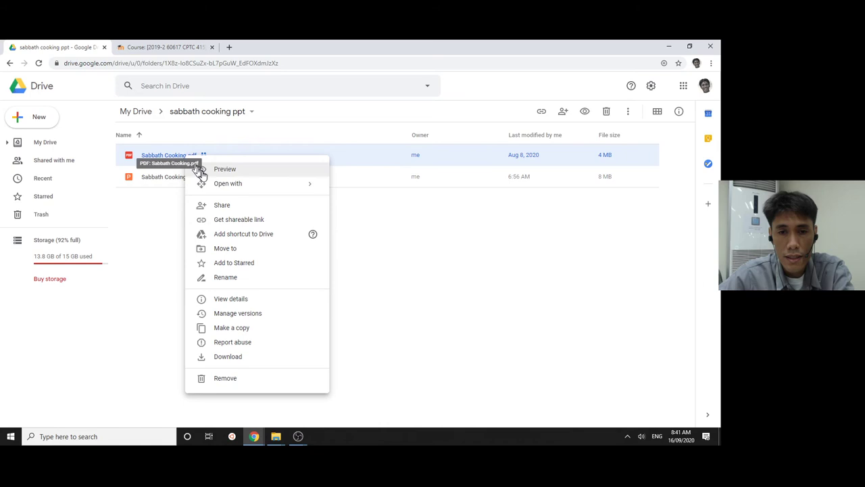
pyautogui.click(250, 219)
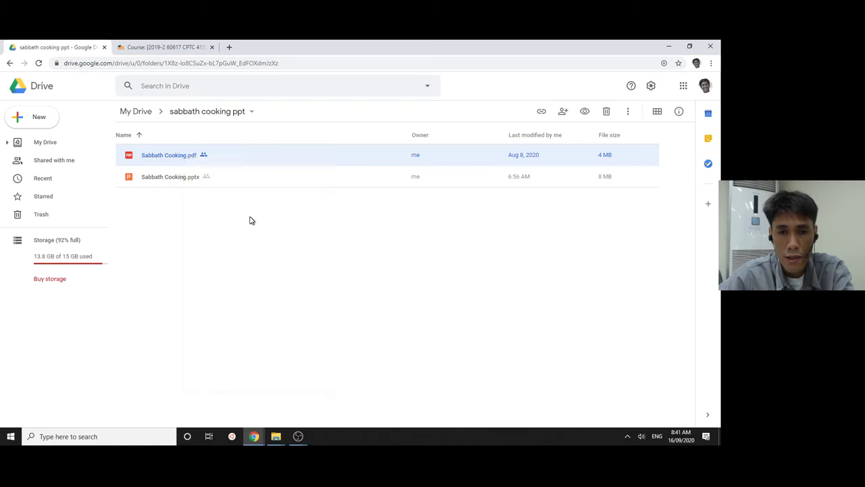
# Copy a shareable viewer link for Sabbath Cooking.pdf open to anyone with the link.
pyautogui.rightClick(175, 158)
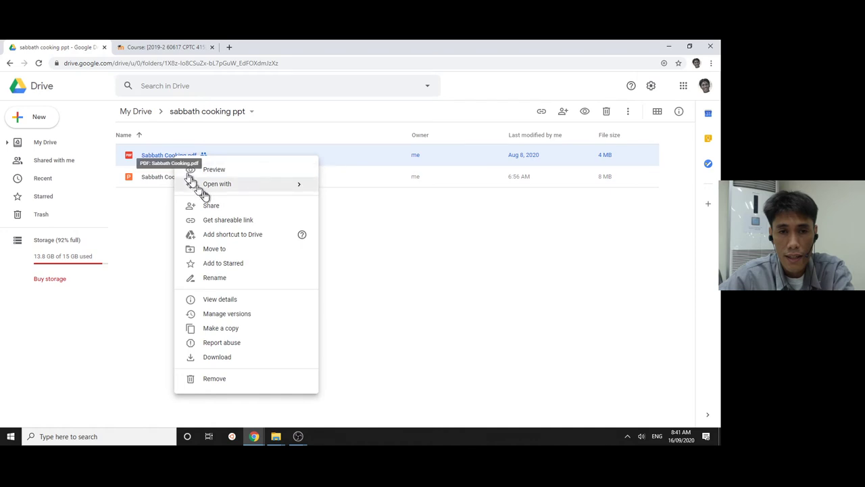
pyautogui.click(223, 219)
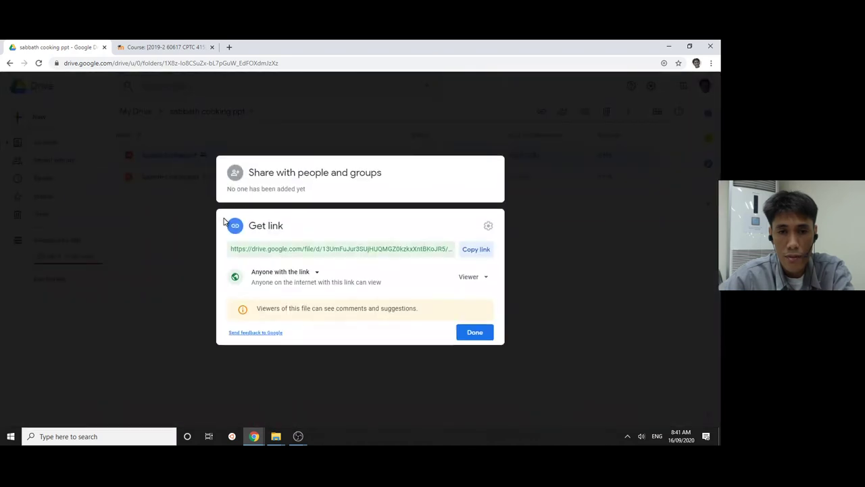
pyautogui.click(472, 277)
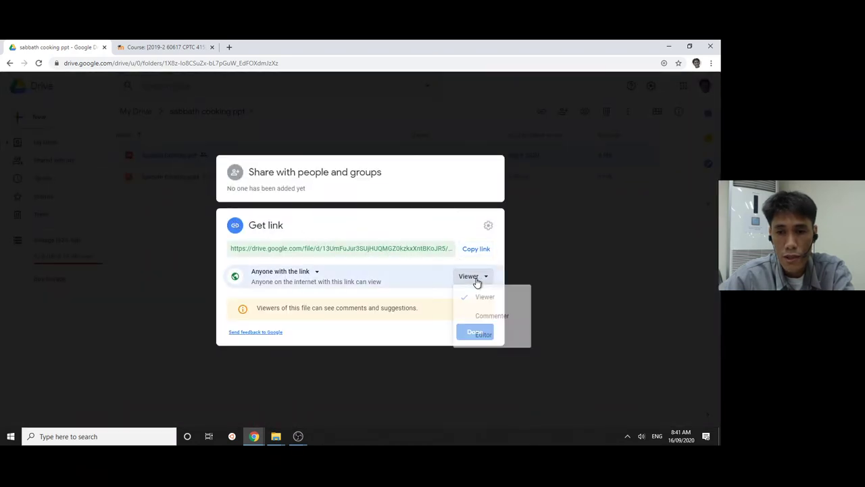
pyautogui.click(289, 277)
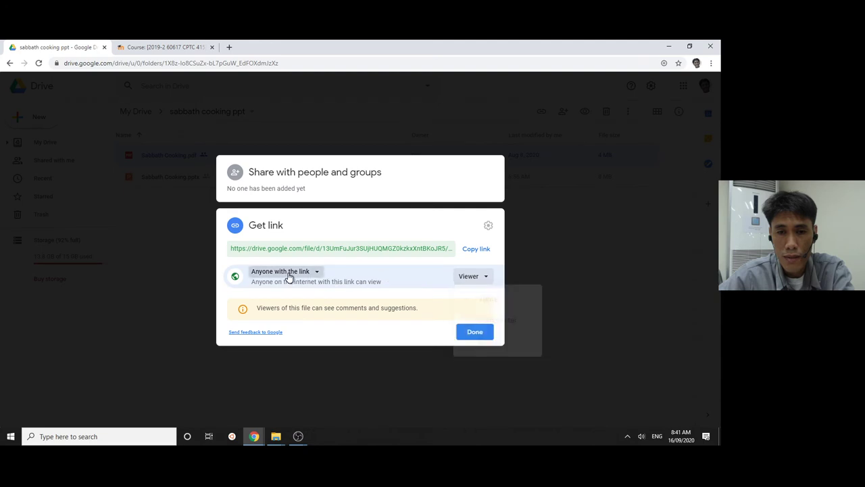
pyautogui.click(290, 276)
pyautogui.click(458, 279)
pyautogui.click(460, 279)
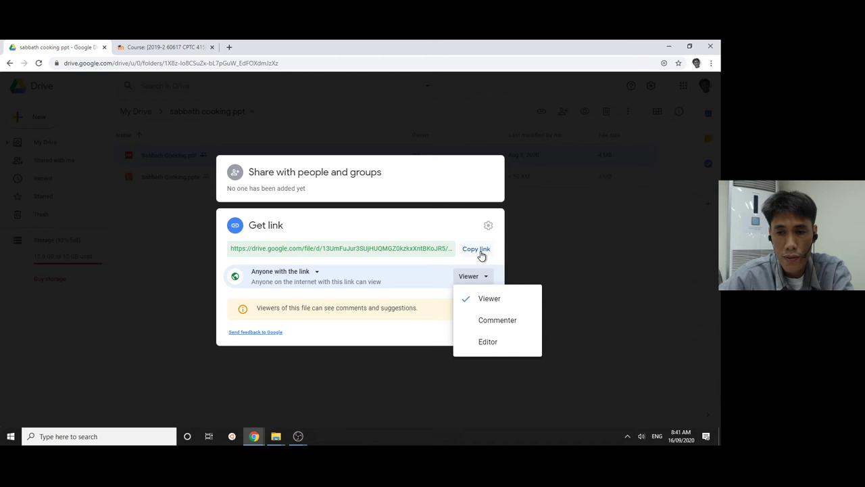
pyautogui.click(481, 251)
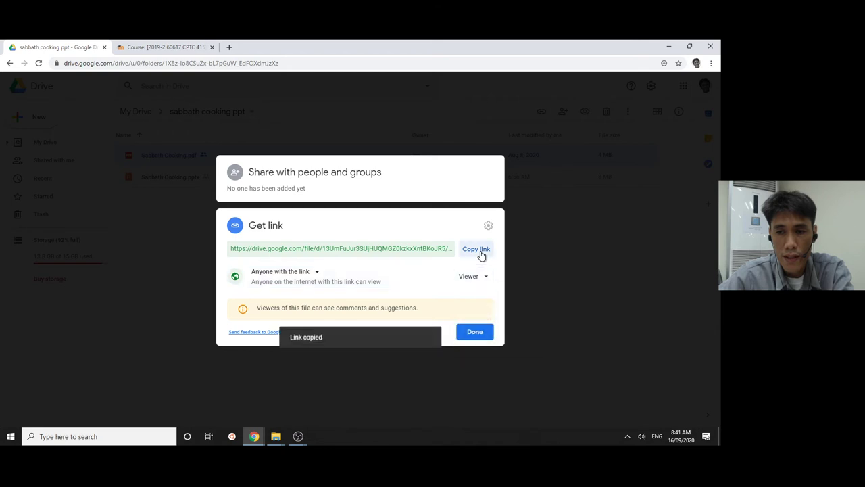
pyautogui.click(474, 331)
pyautogui.hotkey('alt', 'Tab')
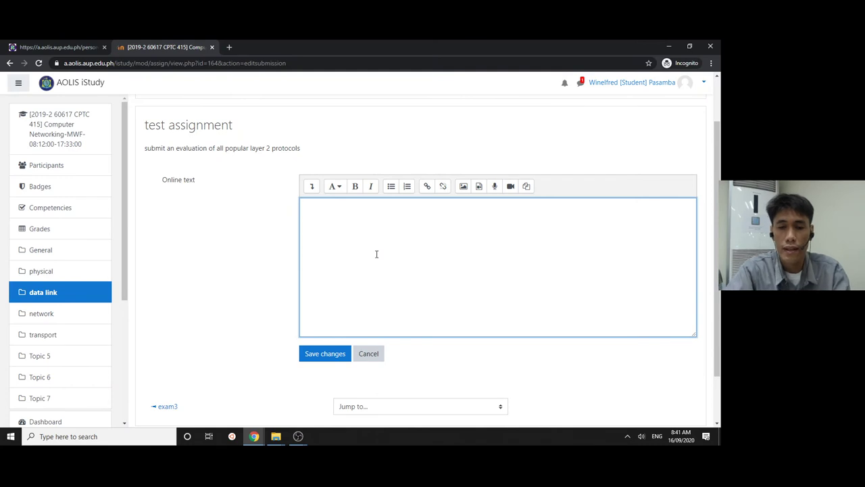
# Type the note into the Online text box and paste the Drive link on a new line.
pyautogui.write('s my assignment po :)')
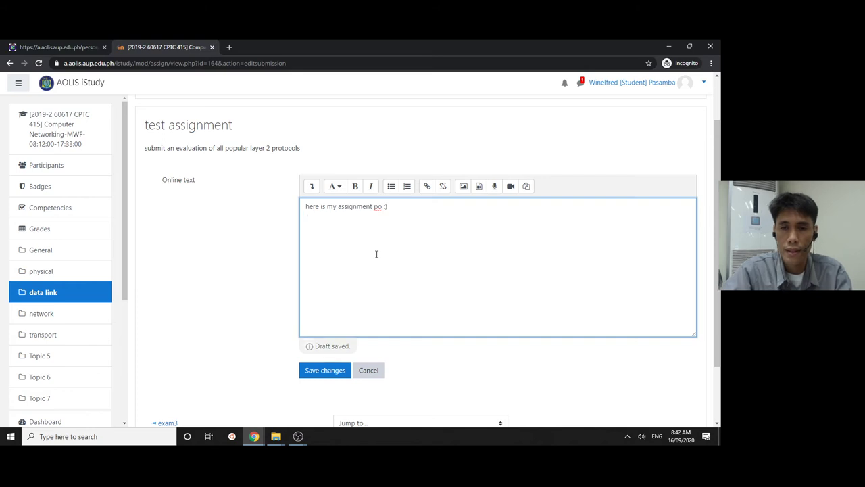
pyautogui.press('Return')
pyautogui.hotkey('ctrl', 'v')
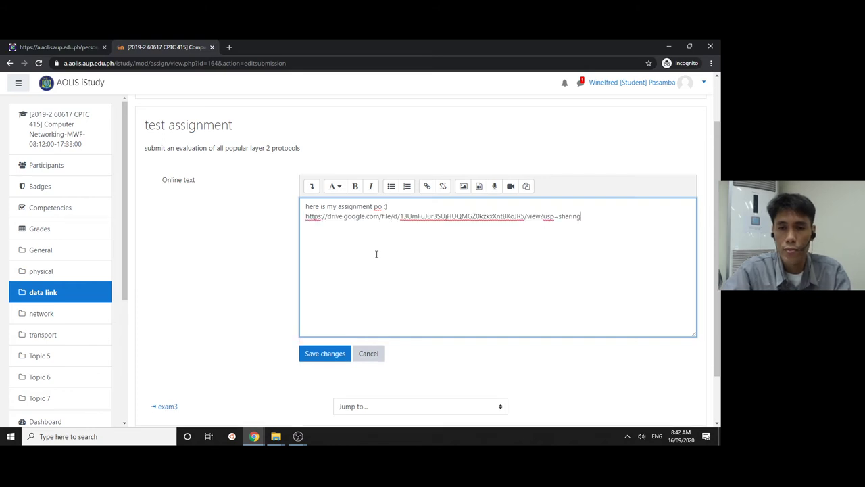
# Turn the pasted Drive URL into a hyperlink to itself that opens in a new window.
pyautogui.tripleClick(398, 217)
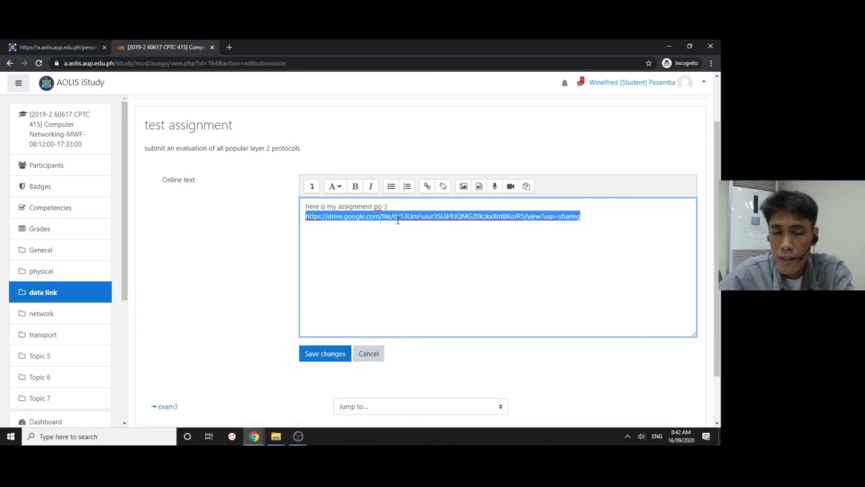
pyautogui.click(427, 187)
pyautogui.click(350, 252)
pyautogui.rightClick(344, 255)
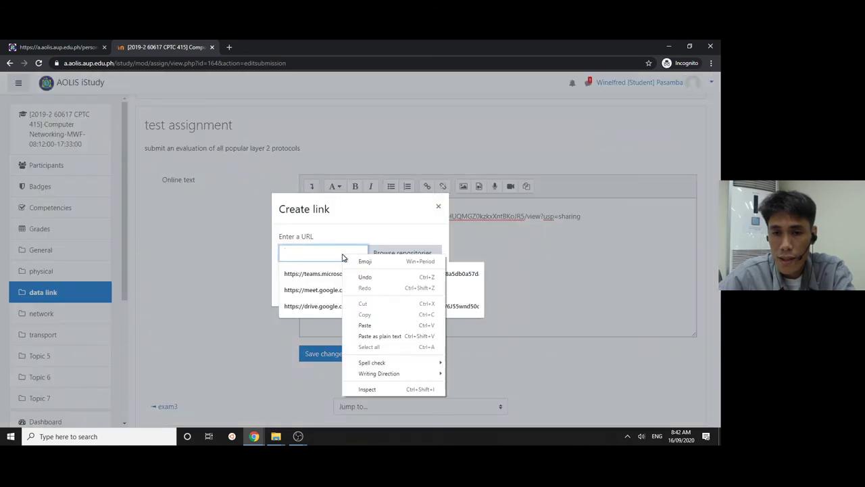
pyautogui.click(365, 325)
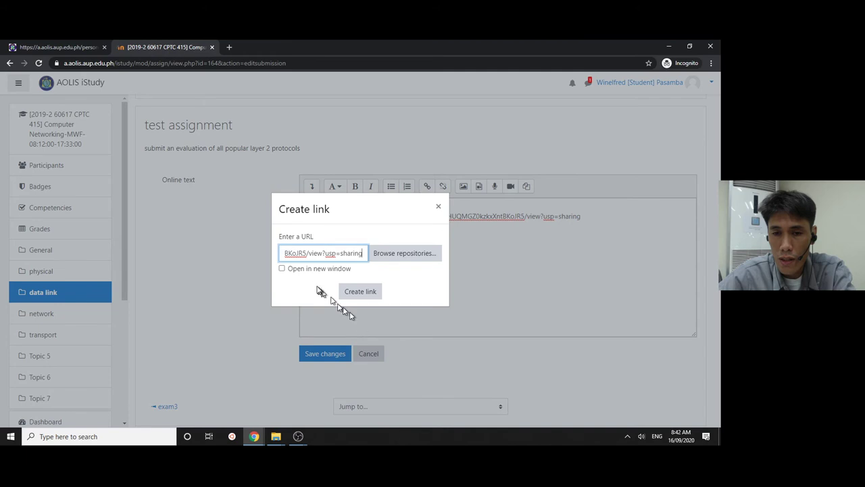
pyautogui.click(282, 269)
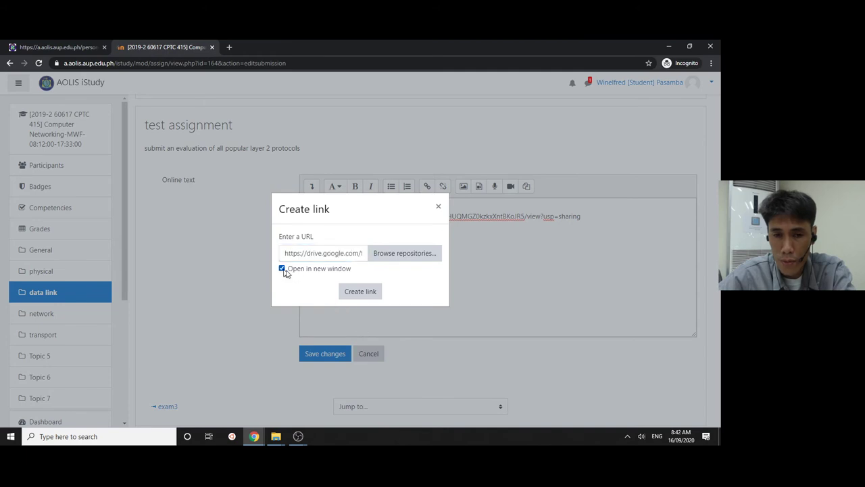
pyautogui.click(348, 292)
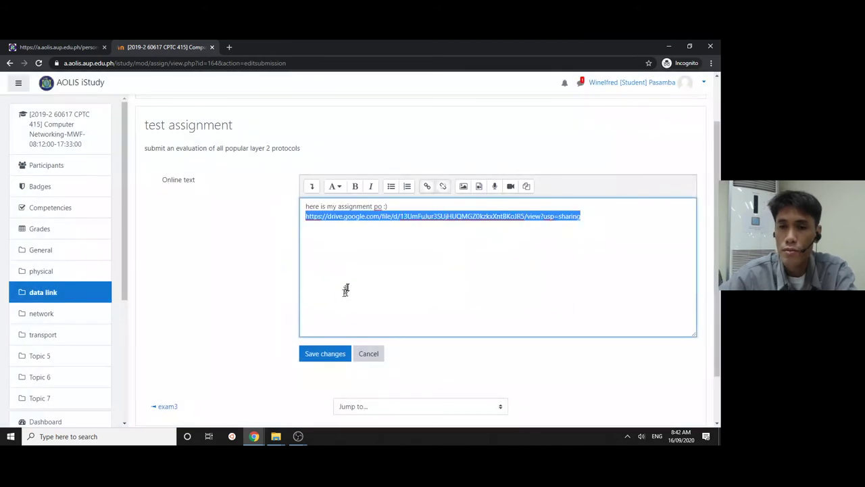
pyautogui.click(379, 240)
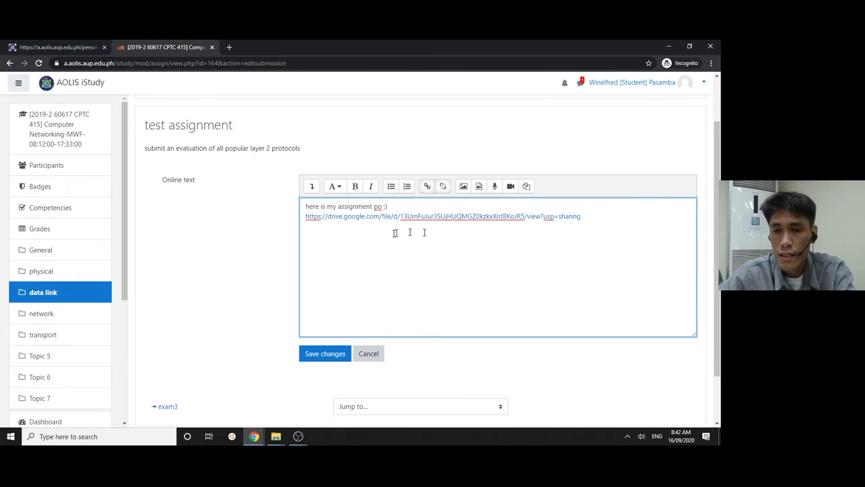
# Save the online-text submission containing the Drive link.
pyautogui.click(333, 354)
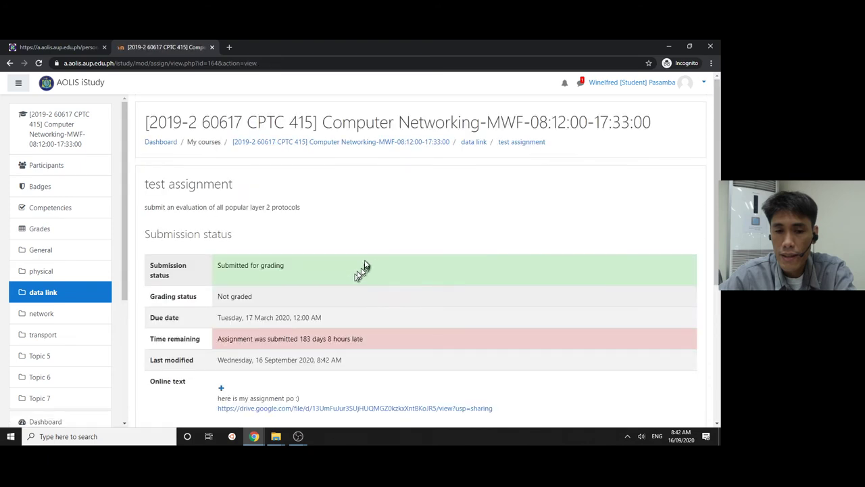
pyautogui.scroll(-2, 365, 266)
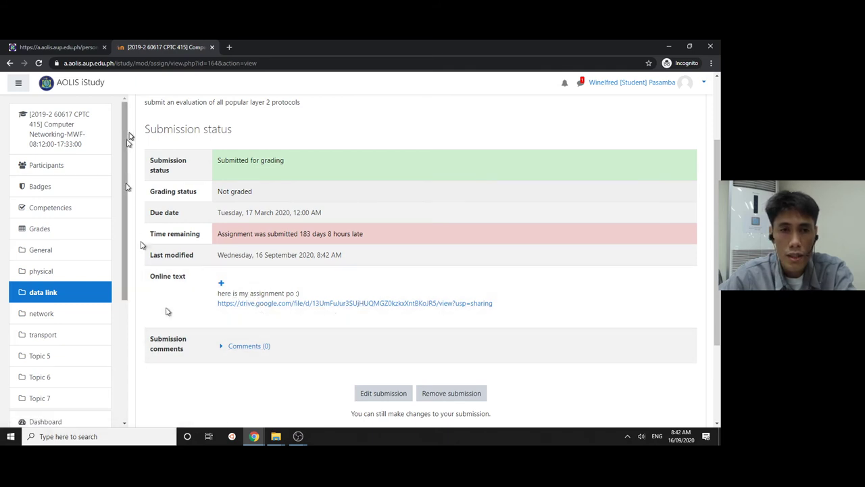
pyautogui.hotkey('alt', 'Tab')
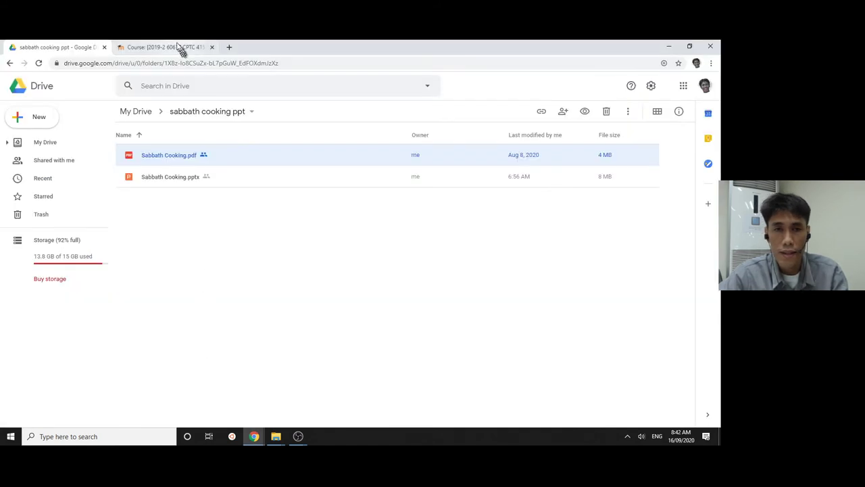
# On the teacher's course page, turn course editing off.
pyautogui.click(180, 47)
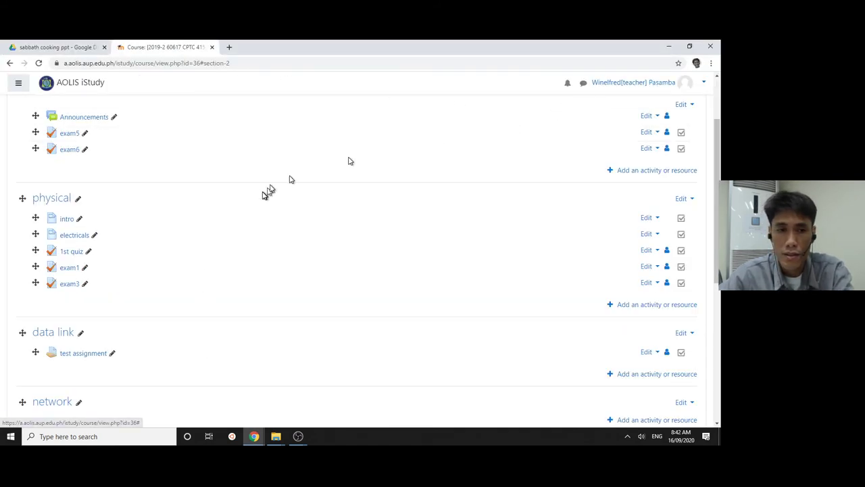
pyautogui.scroll(3, 680, 165)
pyautogui.click(682, 122)
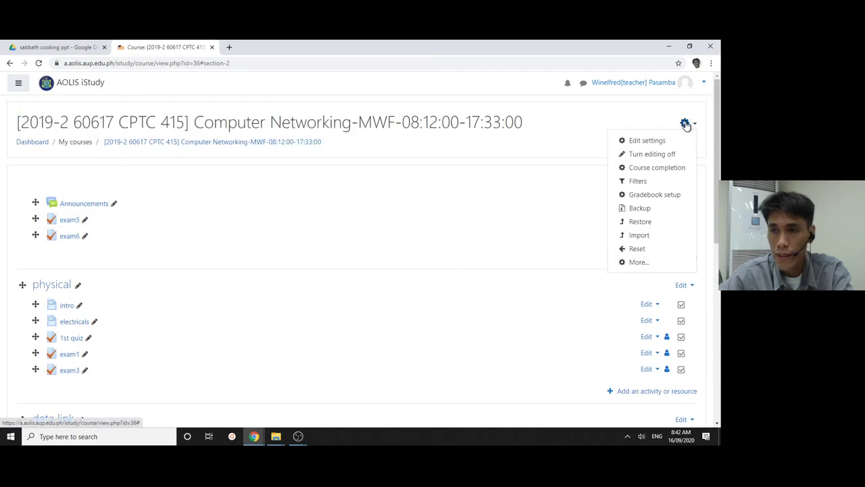
pyautogui.click(660, 153)
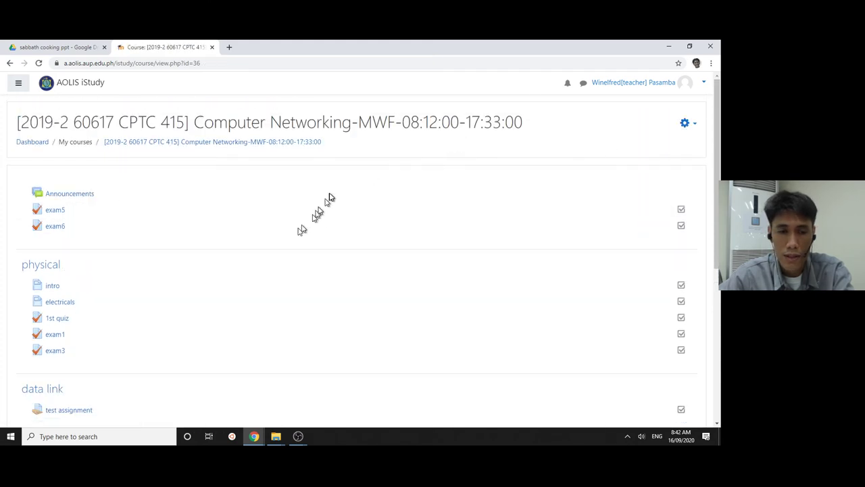
# Open test assignment and view all submissions in the grading table.
pyautogui.scroll(-2, 189, 338)
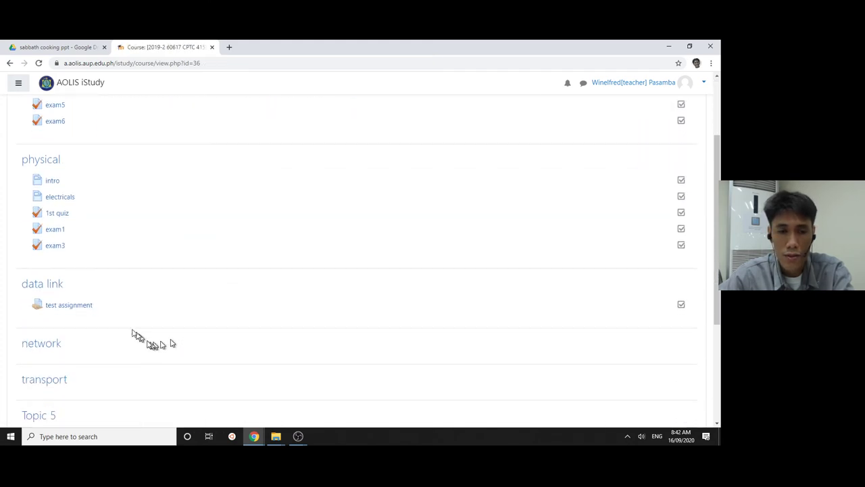
pyautogui.click(81, 305)
pyautogui.scroll(-2, 305, 306)
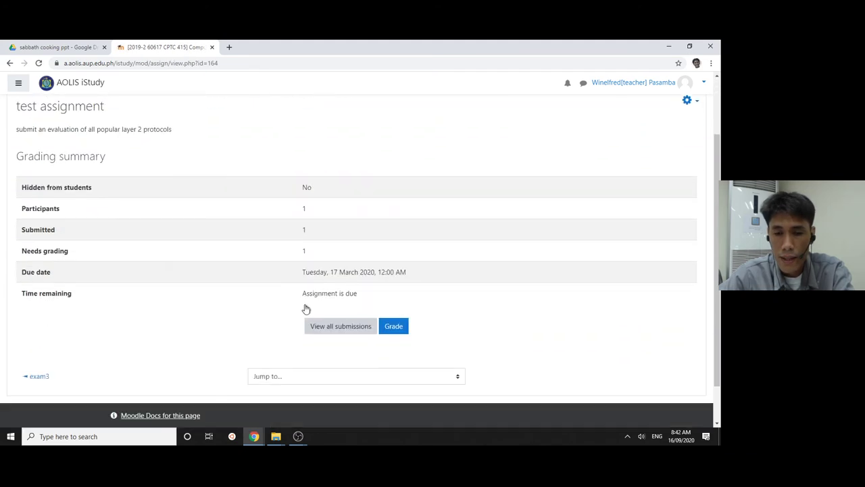
pyautogui.click(346, 282)
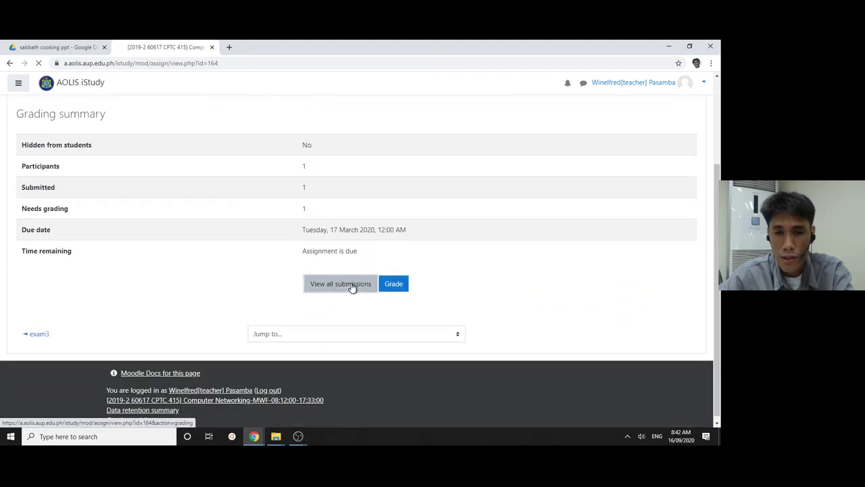
pyautogui.scroll(-1, 333, 372)
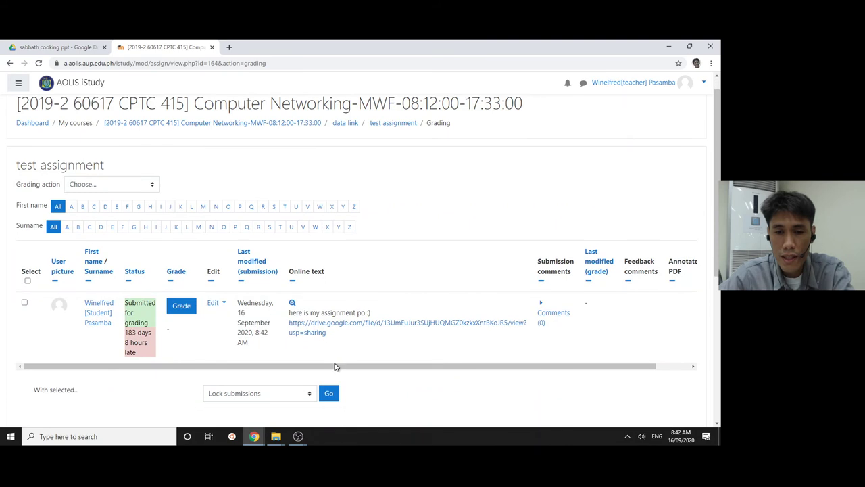
# Open the Drive link from the Online text column, scroll through Sabbath Cooking.pdf, and return to the AOLIS tab.
pyautogui.click(327, 305)
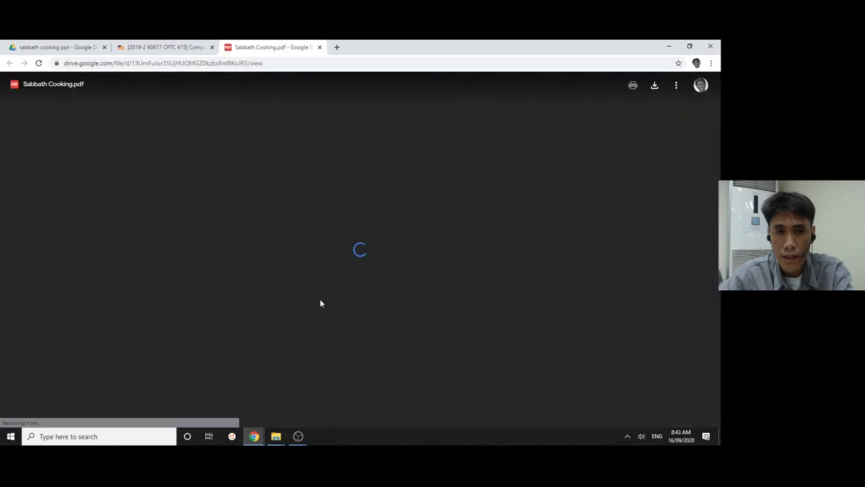
pyautogui.scroll(-3, 352, 265)
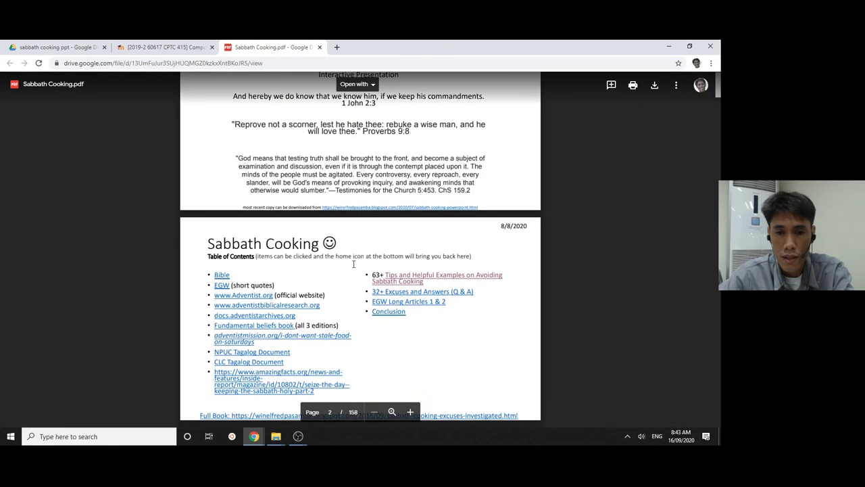
pyautogui.scroll(-8, 352, 264)
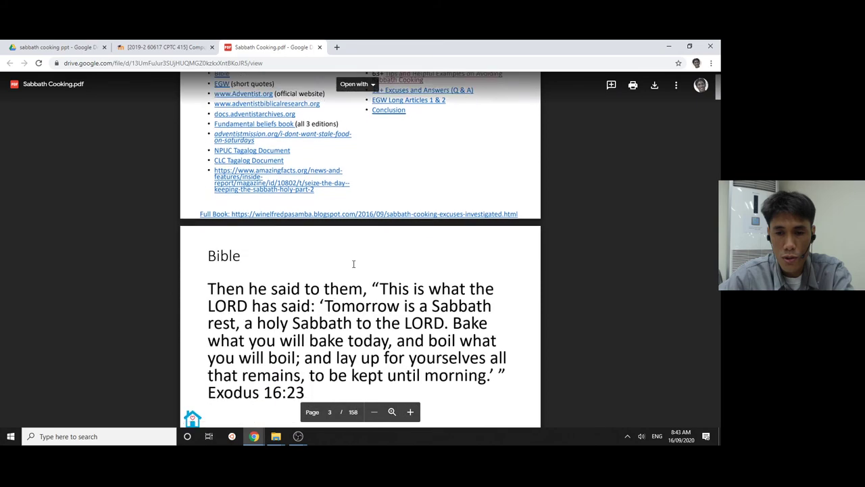
pyautogui.scroll(10, 351, 264)
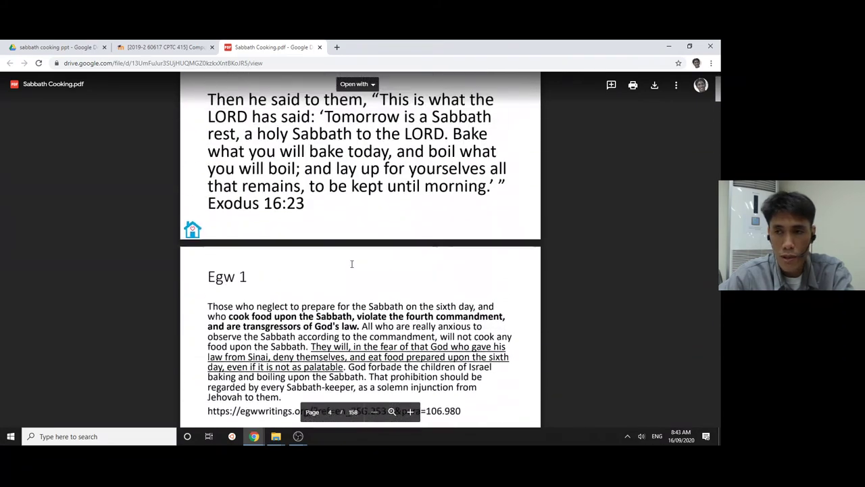
pyautogui.scroll(2, 281, 232)
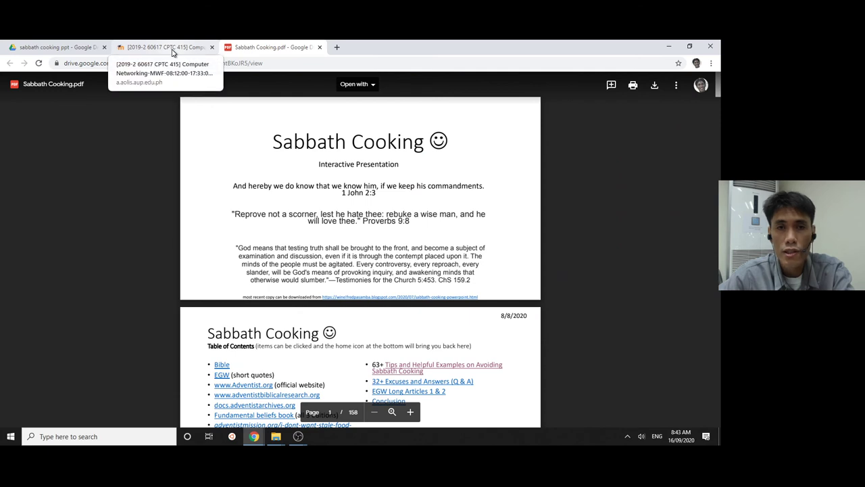
pyautogui.scroll(-4, 250, 156)
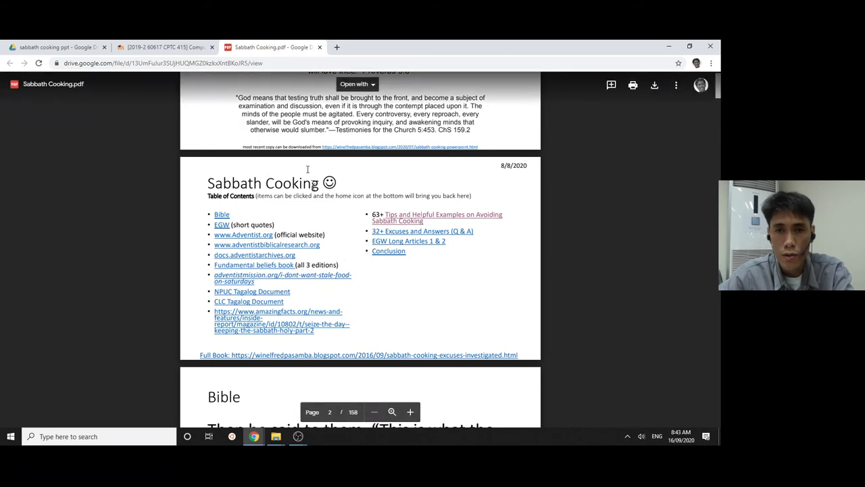
pyautogui.scroll(2, 295, 114)
pyautogui.scroll(-1, 270, 95)
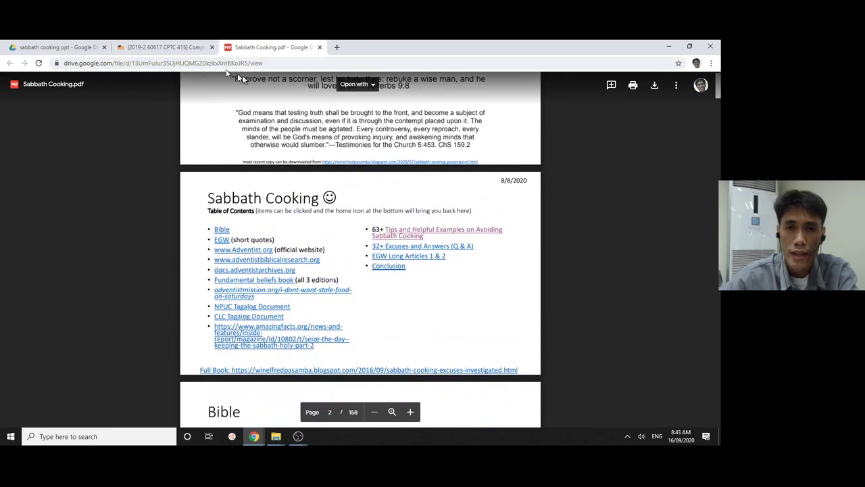
pyautogui.click(184, 45)
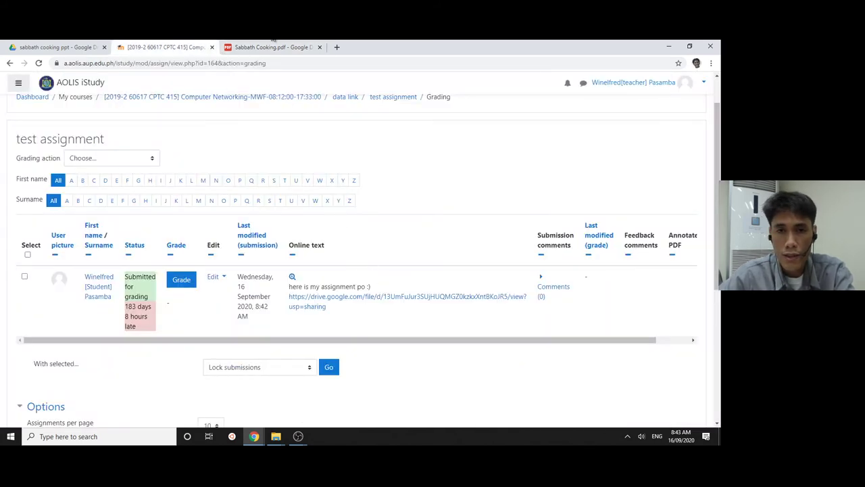
# Close the Sabbath Cooking.pdf tab and go back through the breadcrumbs to the course page.
pyautogui.click(270, 46)
pyautogui.click(319, 48)
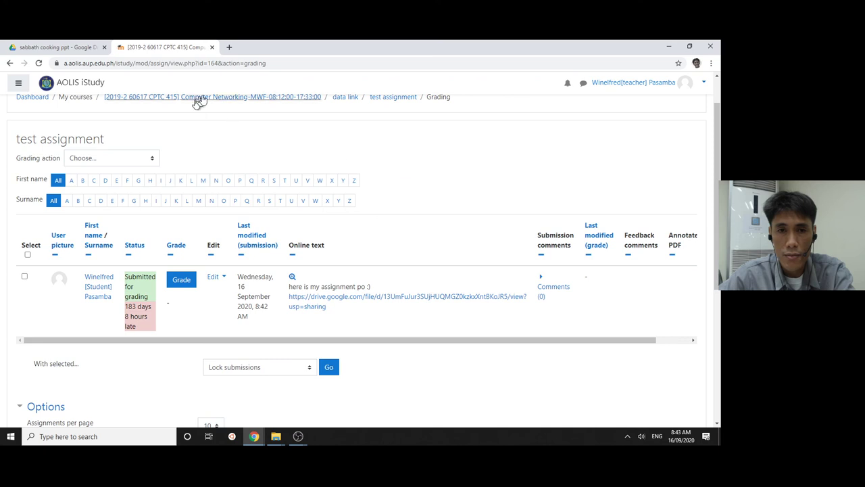
pyautogui.click(376, 96)
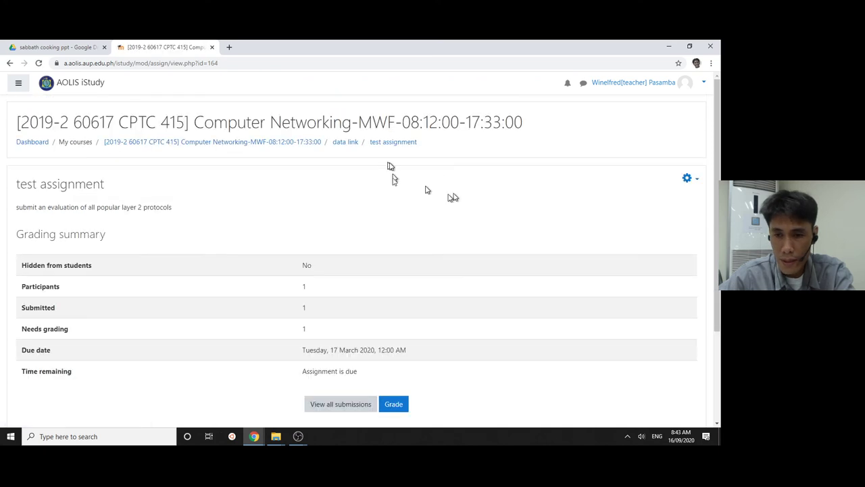
pyautogui.scroll(-3, 361, 339)
pyautogui.scroll(4, 452, 263)
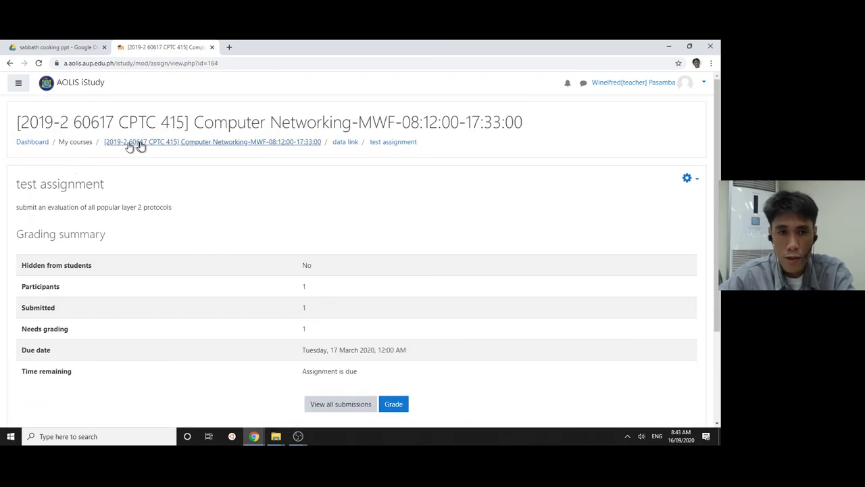
pyautogui.click(141, 143)
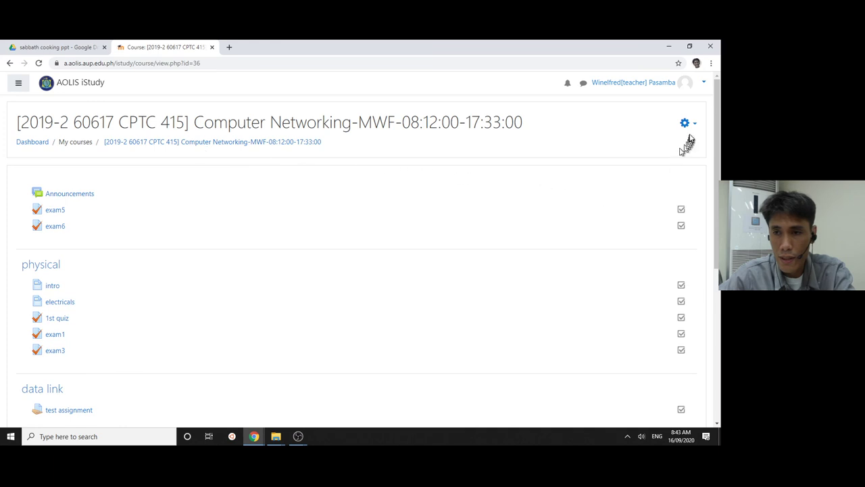
# Turn course editing on from the gear menu.
pyautogui.click(686, 126)
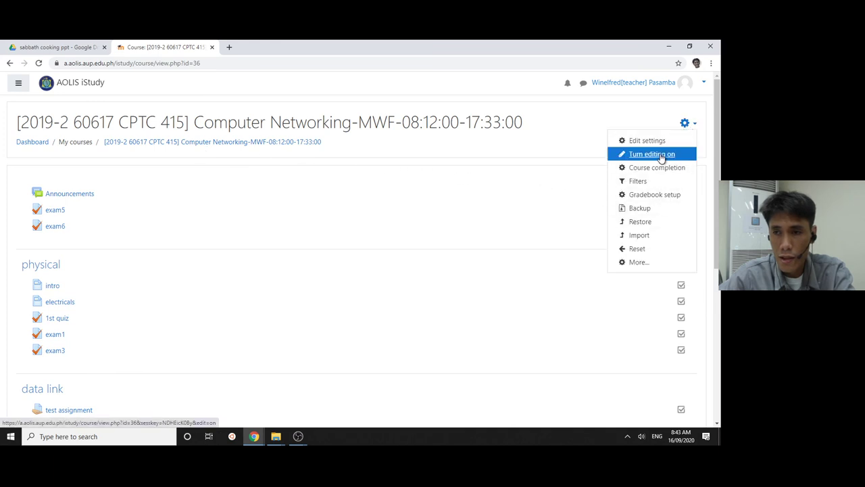
pyautogui.click(666, 154)
pyautogui.scroll(-5, 419, 277)
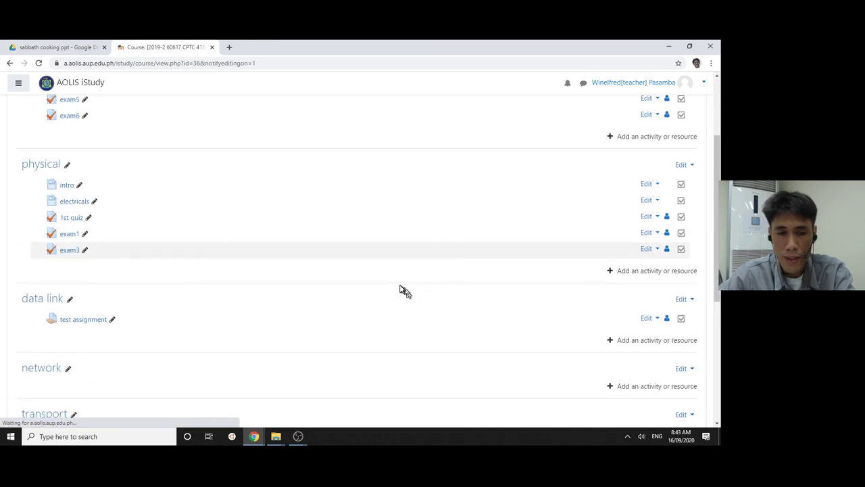
# Open test assignment's settings and tick then untick File submissions, keeping Online text only.
pyautogui.click(645, 213)
pyautogui.click(632, 230)
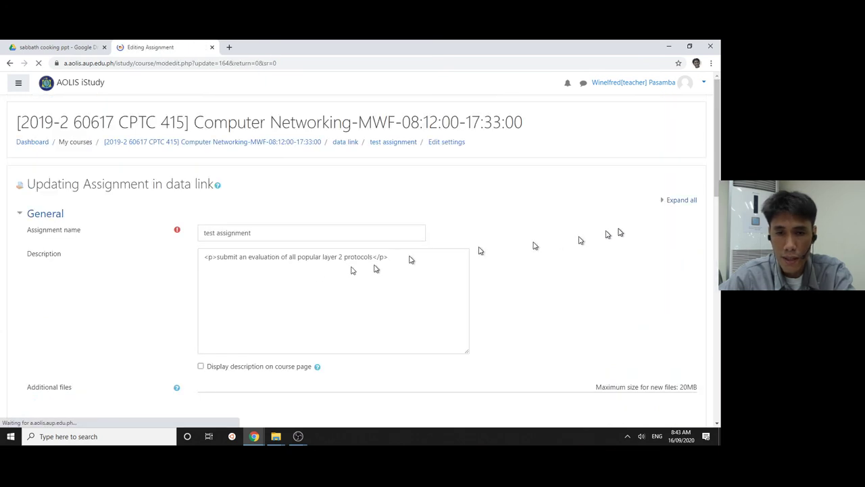
pyautogui.scroll(-6, 267, 300)
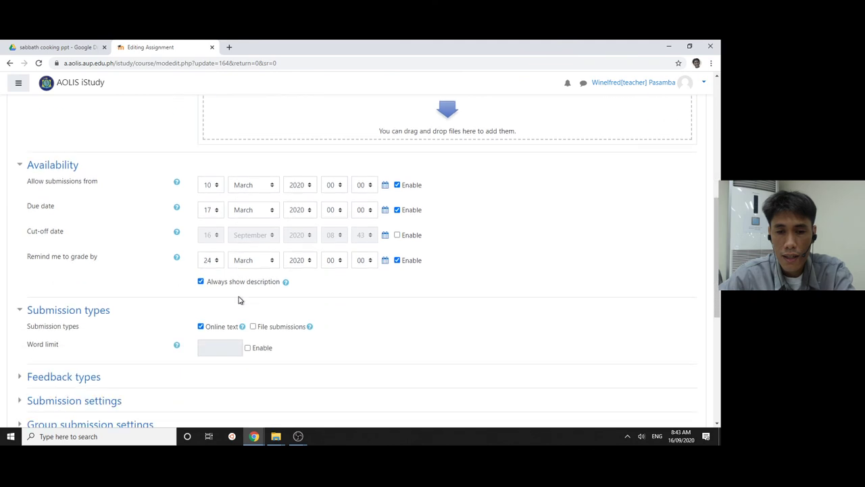
pyautogui.click(252, 286)
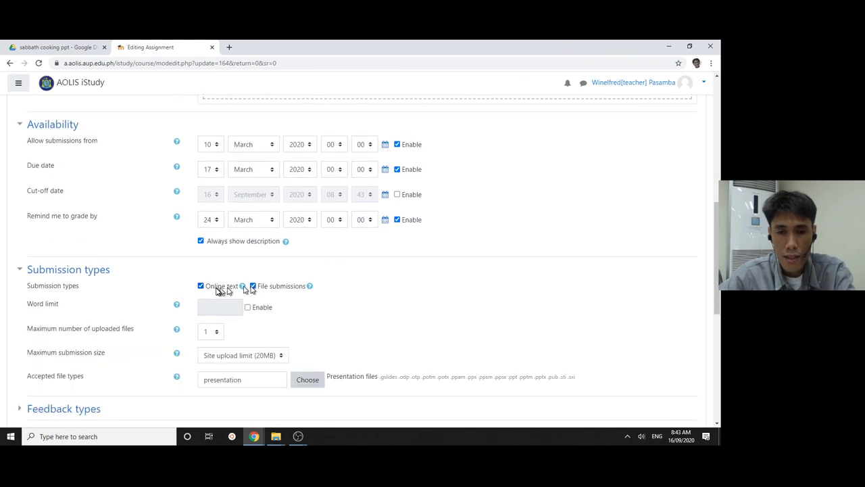
pyautogui.click(253, 287)
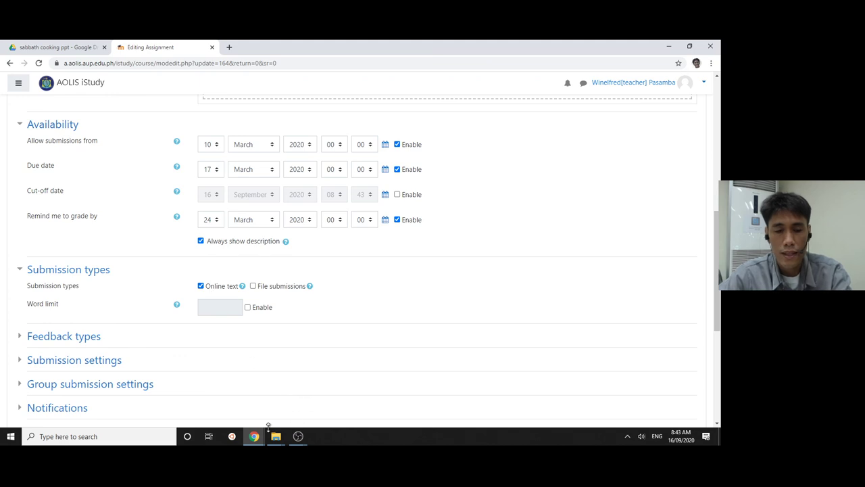
pyautogui.hotkey('alt', 'Tab')
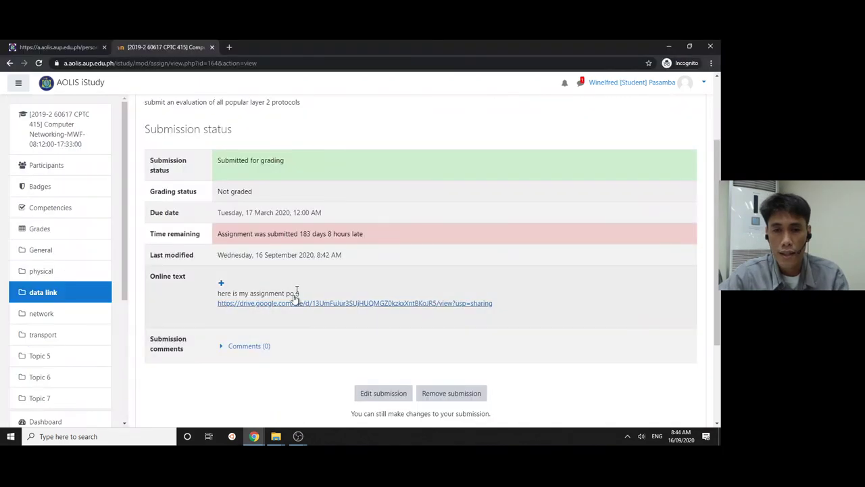